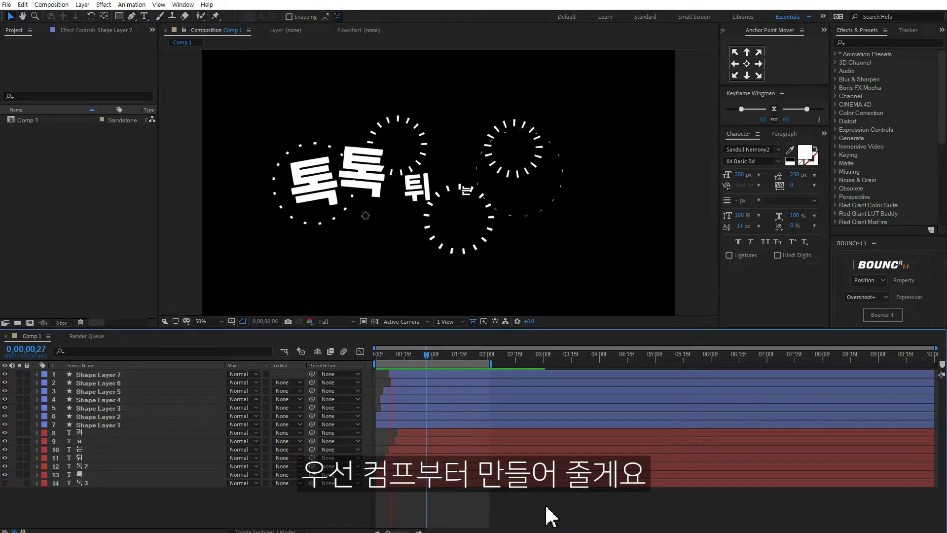
# Create Comp 2 from the HDTV 1080 29.97 preset with a 10-second duration
pyautogui.rightClick(103, 185)
pyautogui.click(122, 190)
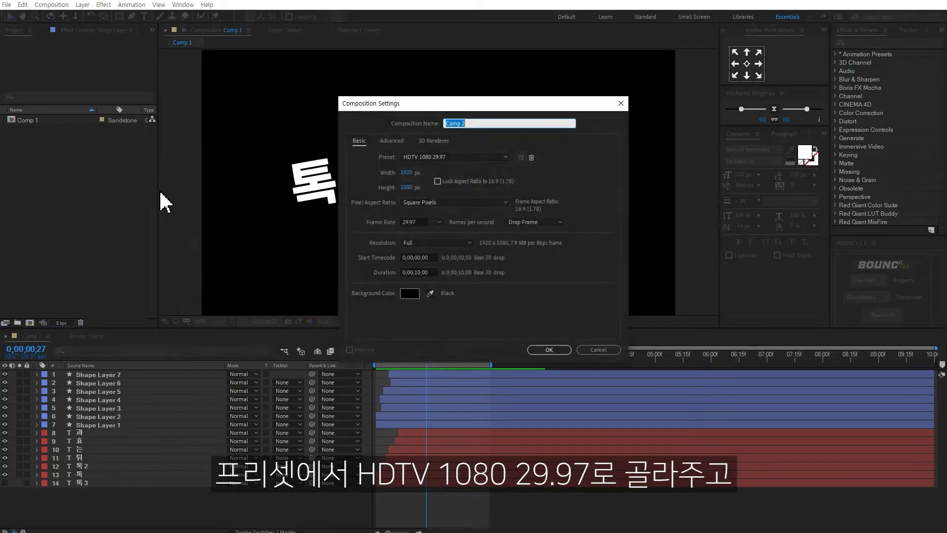
pyautogui.click(434, 157)
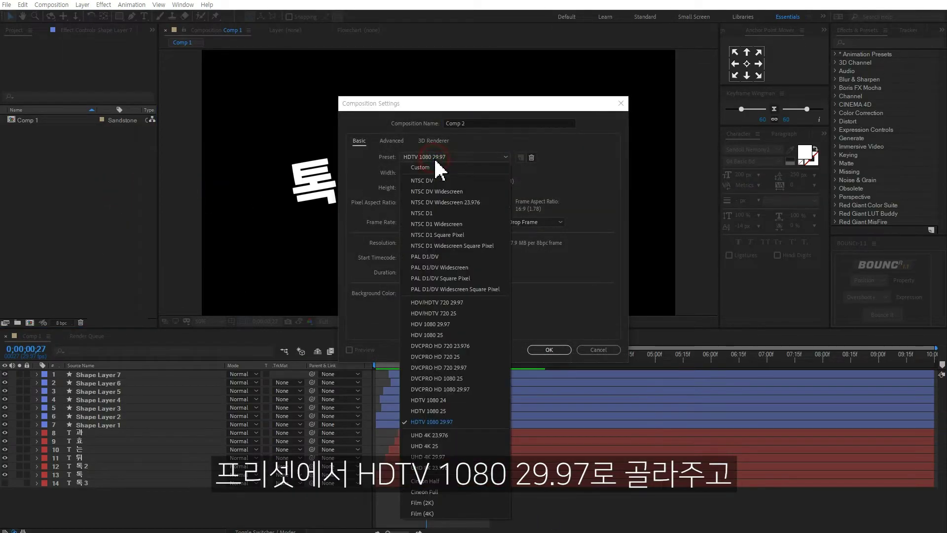
pyautogui.click(455, 423)
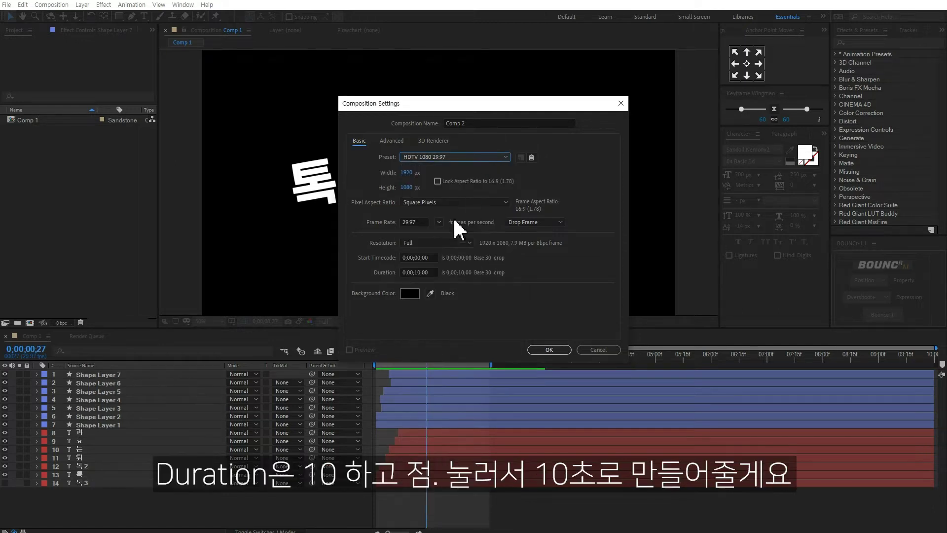
pyautogui.click(417, 272)
pyautogui.write('10.')
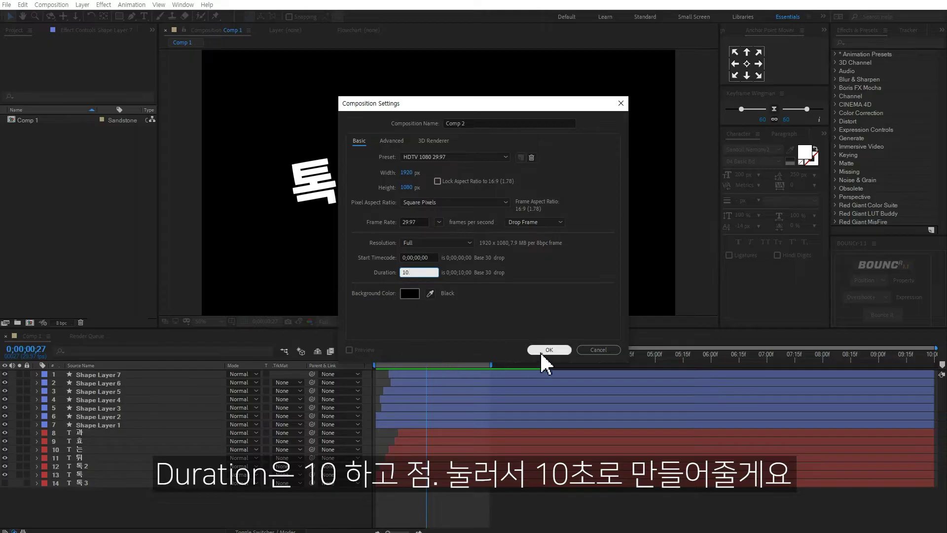
pyautogui.click(545, 349)
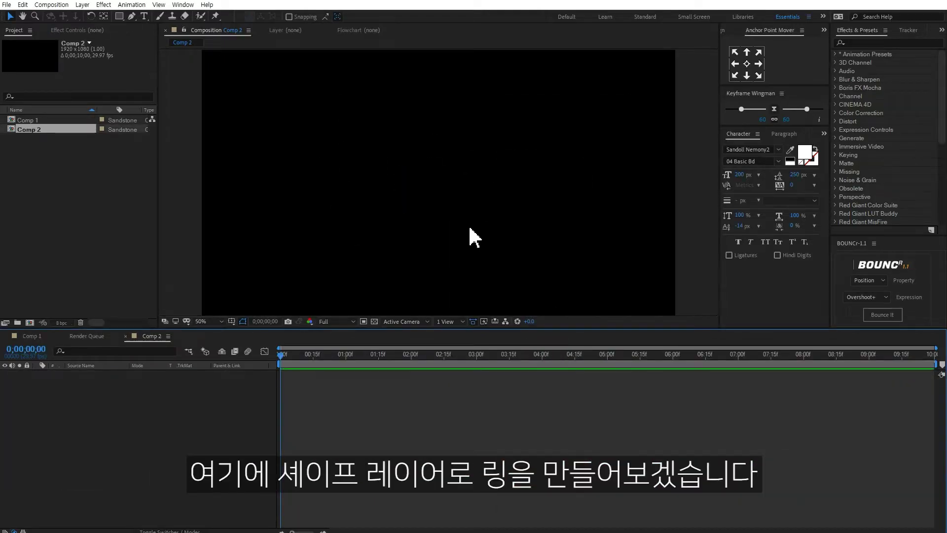
# Draw a perfect circle with the Ellipse Tool
pyautogui.click(120, 16)
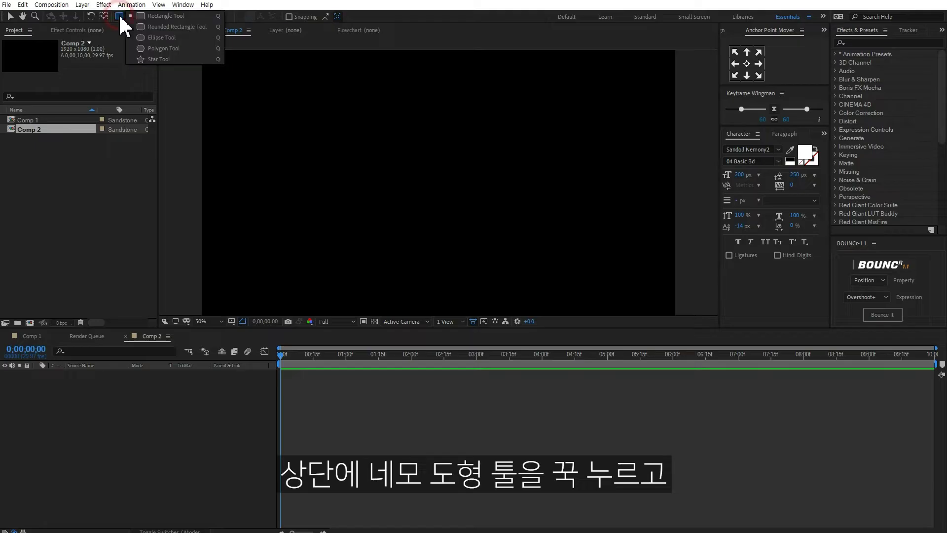
pyautogui.click(156, 40)
pyautogui.moveTo(329, 127)
pyautogui.mouseDown()
pyautogui.moveTo(436, 262)
pyautogui.moveTo(397, 210)
pyautogui.mouseUp()
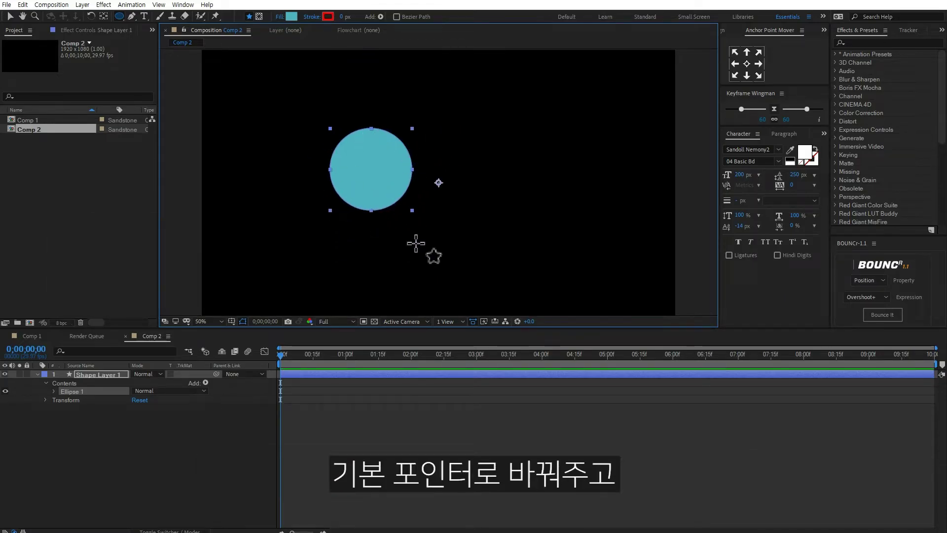
# Centre the circle's anchor point on the shape and move the circle to the composition centre
pyautogui.press('v')
pyautogui.click(468, 235)
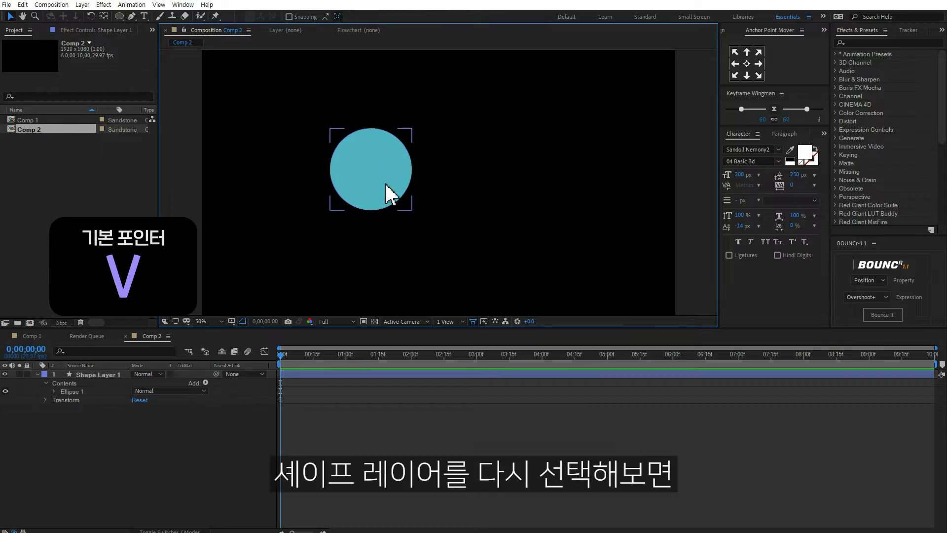
pyautogui.click(385, 184)
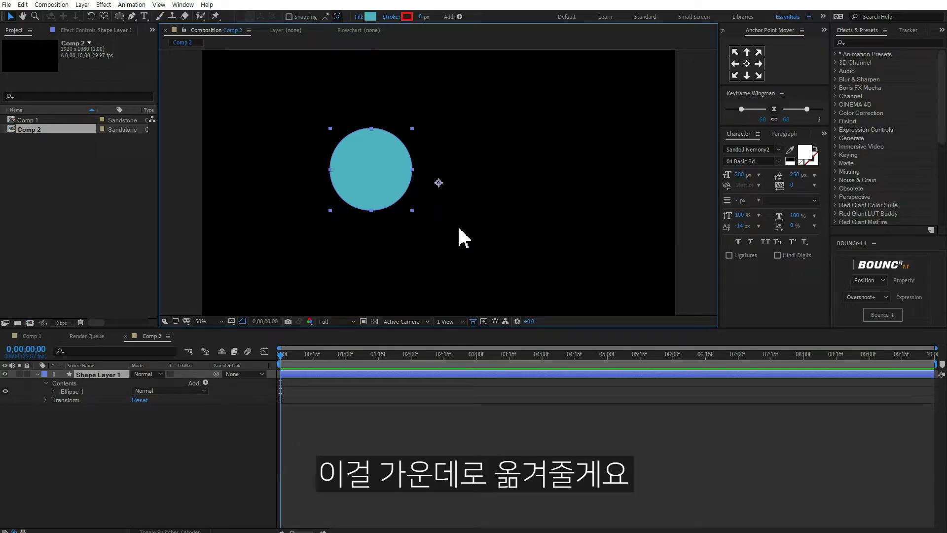
pyautogui.hotkey('ctrl', 'alt', 'Home')
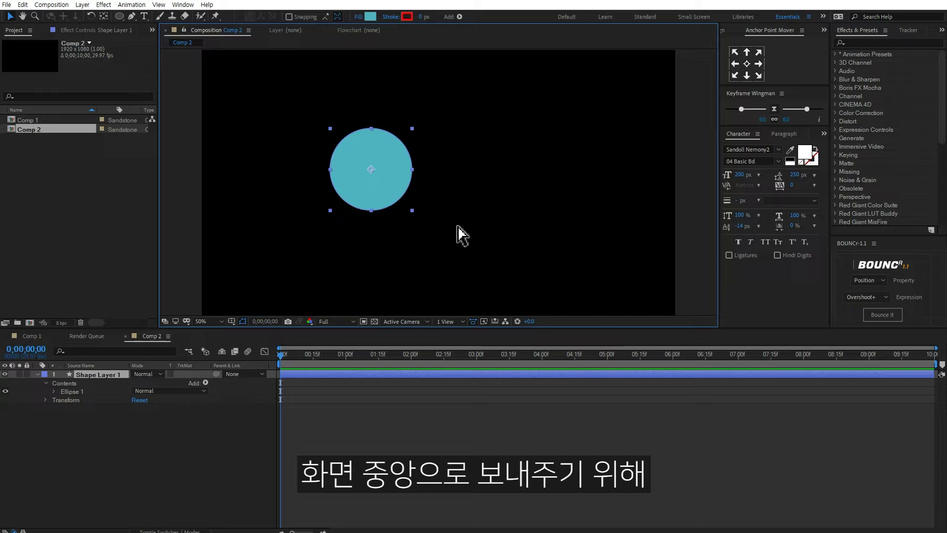
pyautogui.hotkey('ctrl', 'Home')
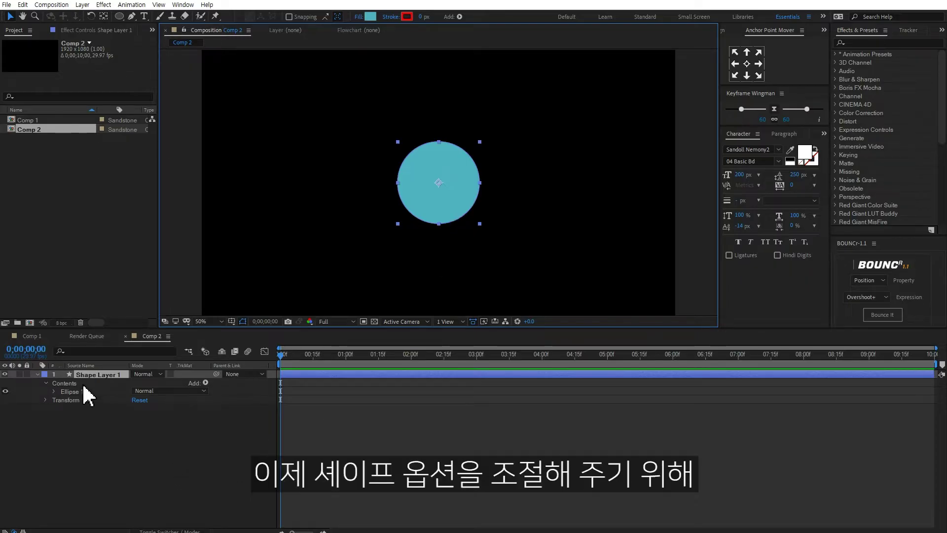
# Expand all of the circle's properties and hide its cyan Fill 1
pyautogui.click(38, 375)
pyautogui.keyDown('ctrl'); pyautogui.click(38, 374); pyautogui.keyUp('ctrl')
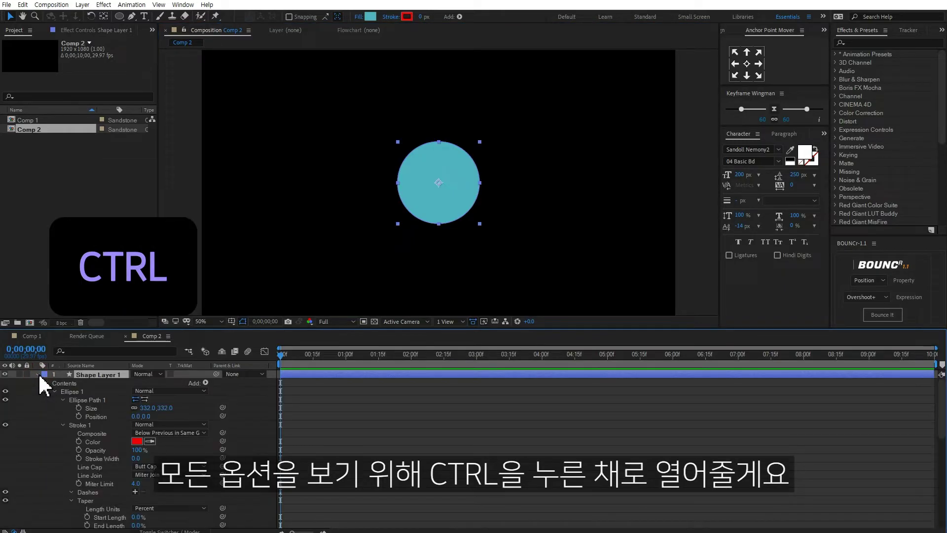
pyautogui.scroll(-1, 50, 444)
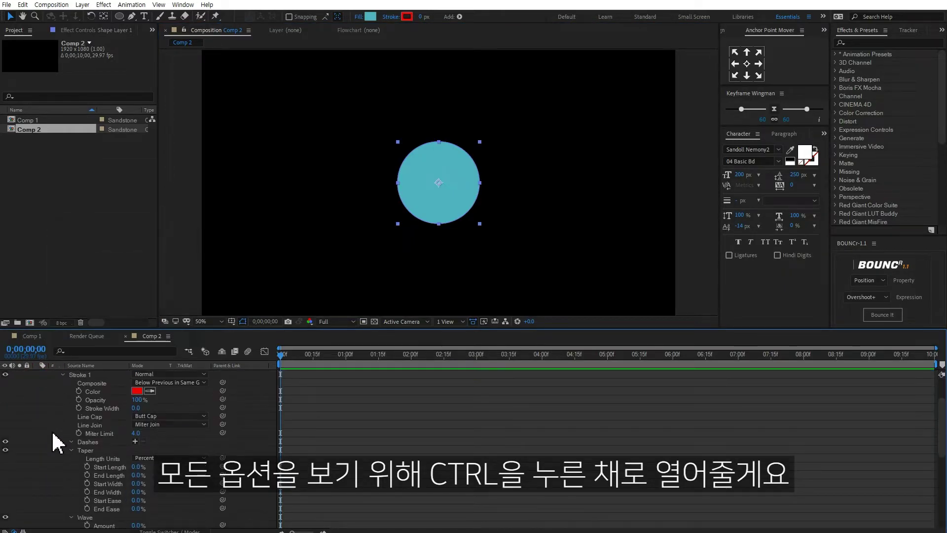
pyautogui.scroll(1, 47, 461)
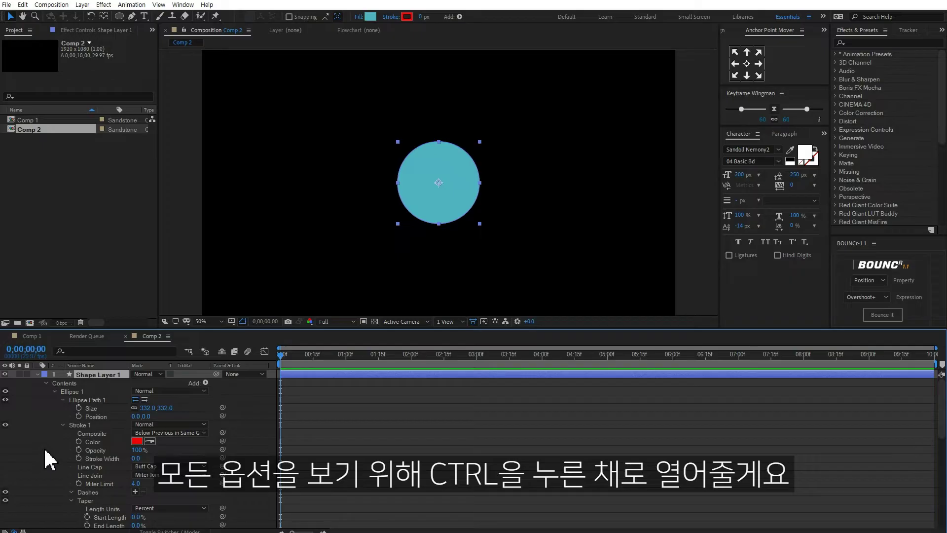
pyautogui.scroll(-1, 74, 510)
pyautogui.scroll(-2, 59, 510)
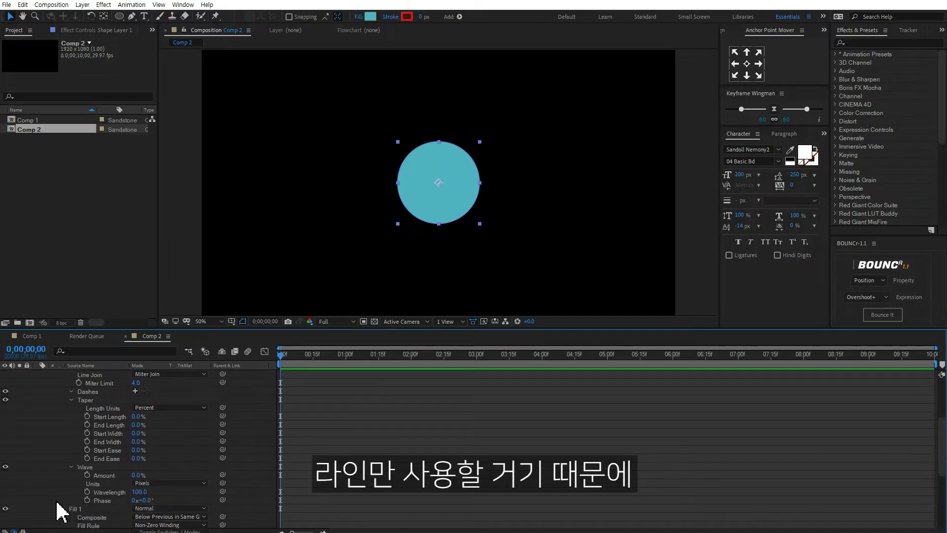
pyautogui.click(5, 508)
pyautogui.scroll(3, 60, 504)
pyautogui.scroll(1, 124, 469)
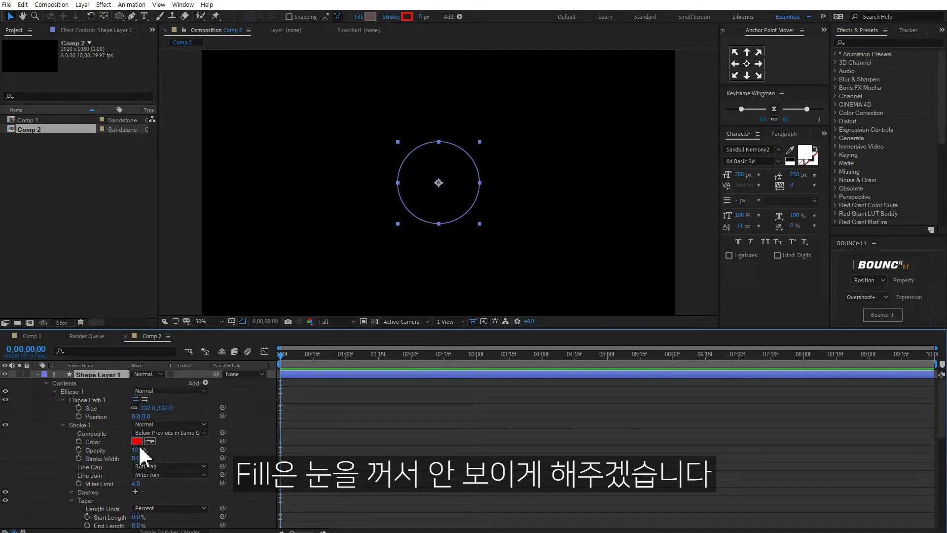
# Set the stroke colour to ffffff and the stroke width to 26
pyautogui.click(137, 441)
pyautogui.write('ffffff')
pyautogui.press('Return')
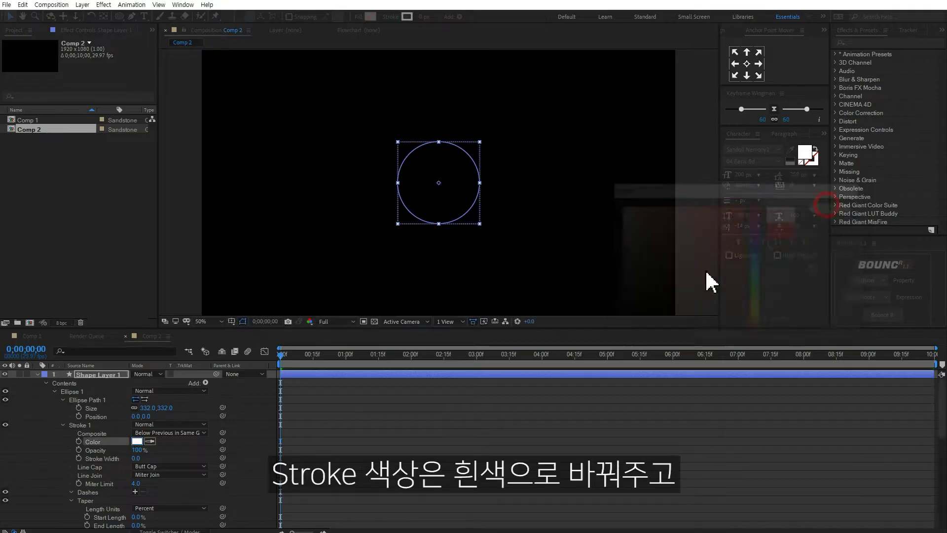
pyautogui.moveTo(136, 459); pyautogui.dragTo(146, 454)
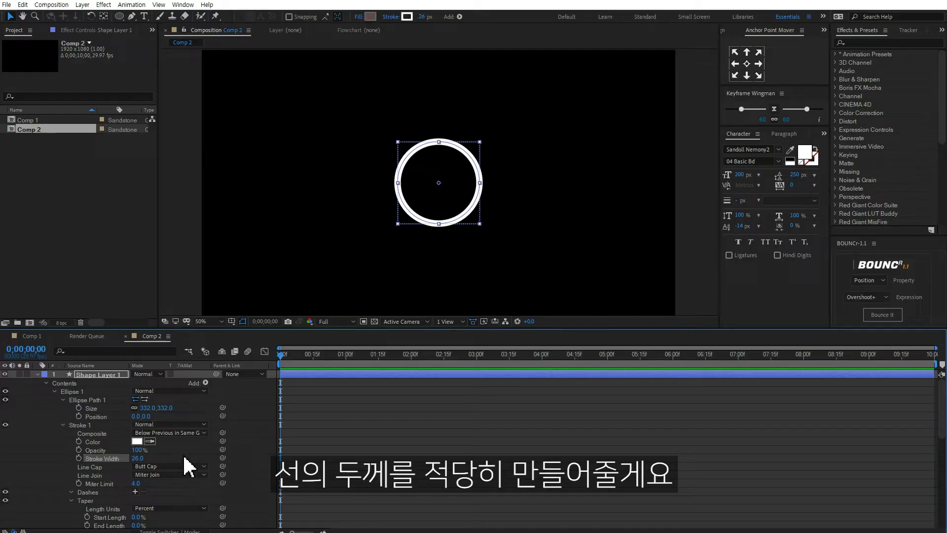
pyautogui.scroll(-3, 89, 506)
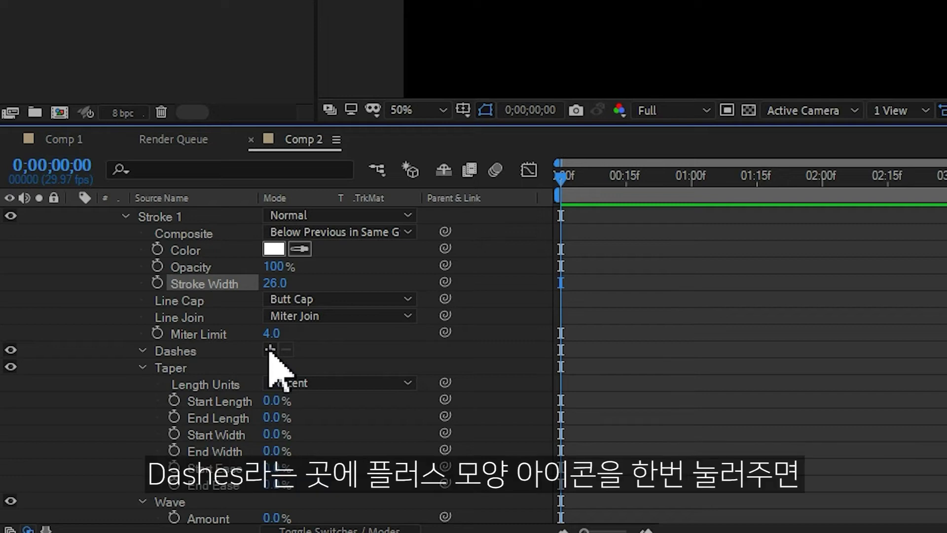
# Add Dash and Gap to the ring's stroke, with Dash 10 and Gap about 45
pyautogui.click(270, 349)
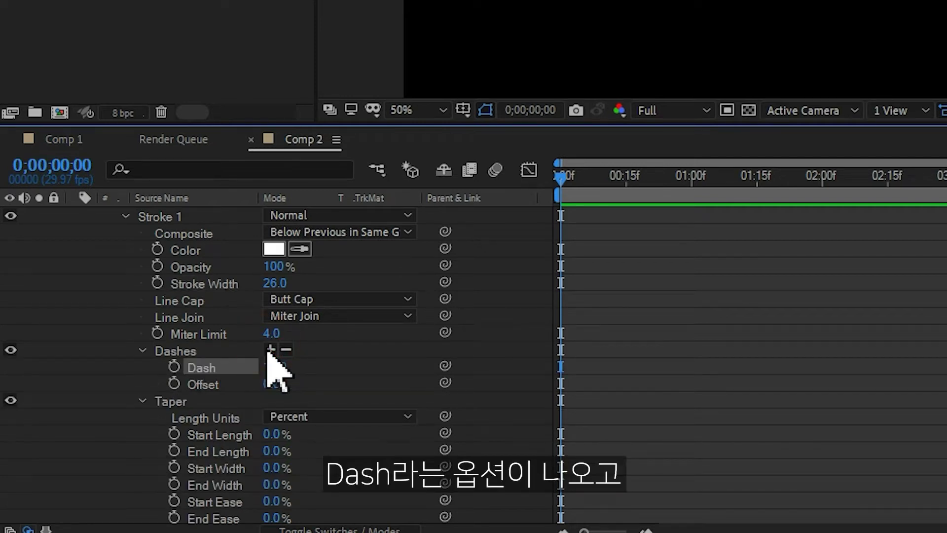
pyautogui.click(270, 349)
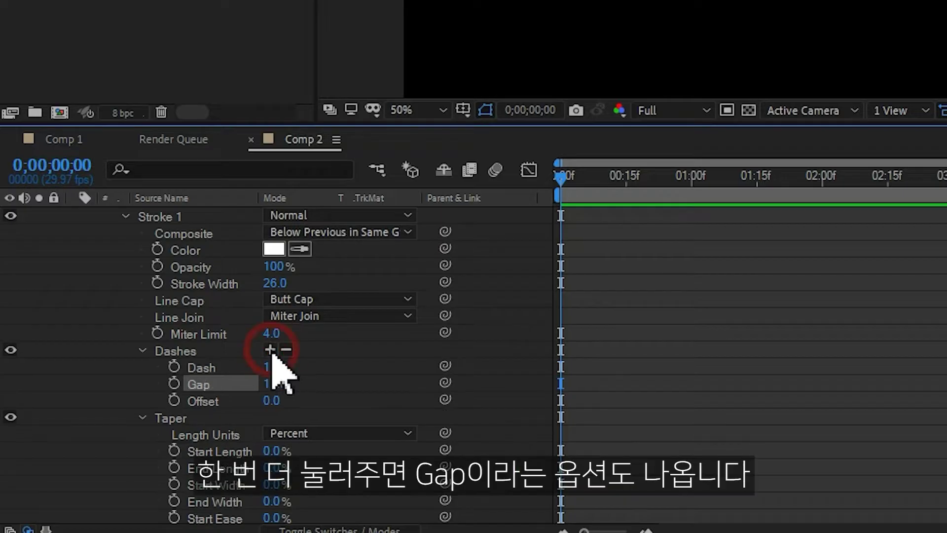
pyautogui.moveTo(274, 383); pyautogui.dragTo(303, 383)
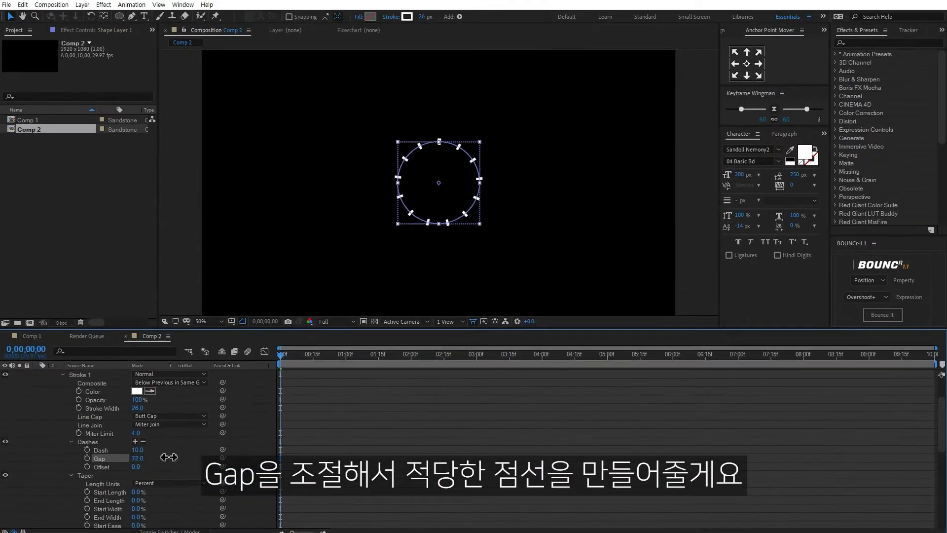
pyautogui.moveTo(169, 457); pyautogui.dragTo(157, 462)
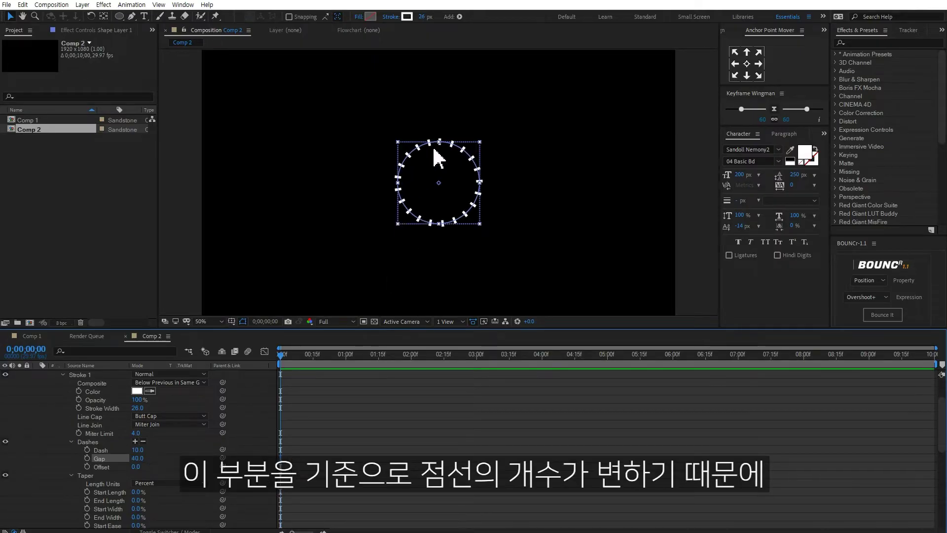
pyautogui.moveTo(140, 458); pyautogui.dragTo(147, 458)
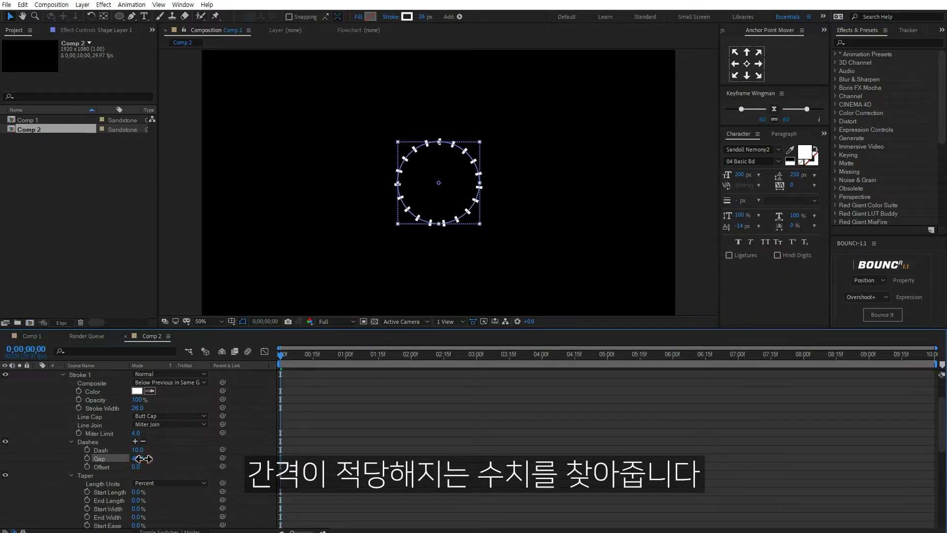
pyautogui.scroll(2, 143, 459)
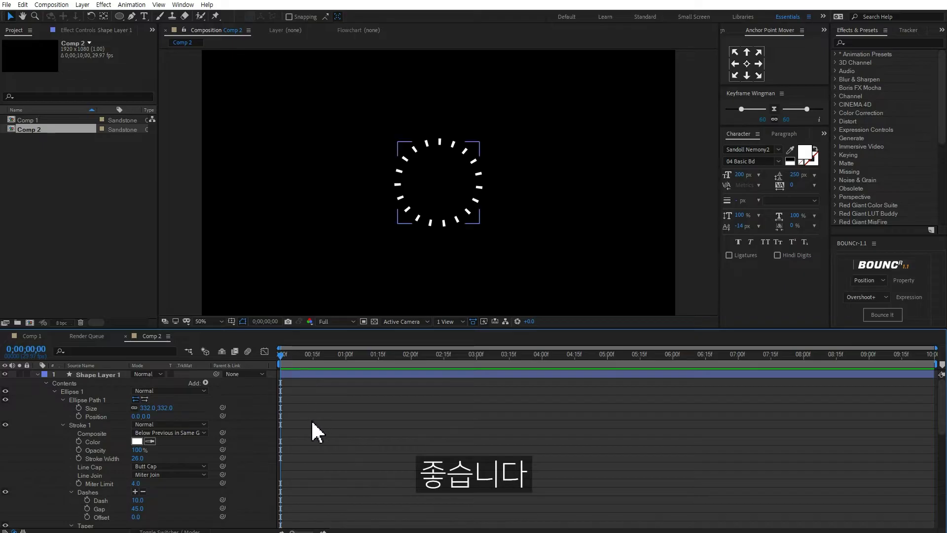
pyautogui.hotkey('shift', 'pagedown')
pyautogui.hotkey('shift', 'pagedown')
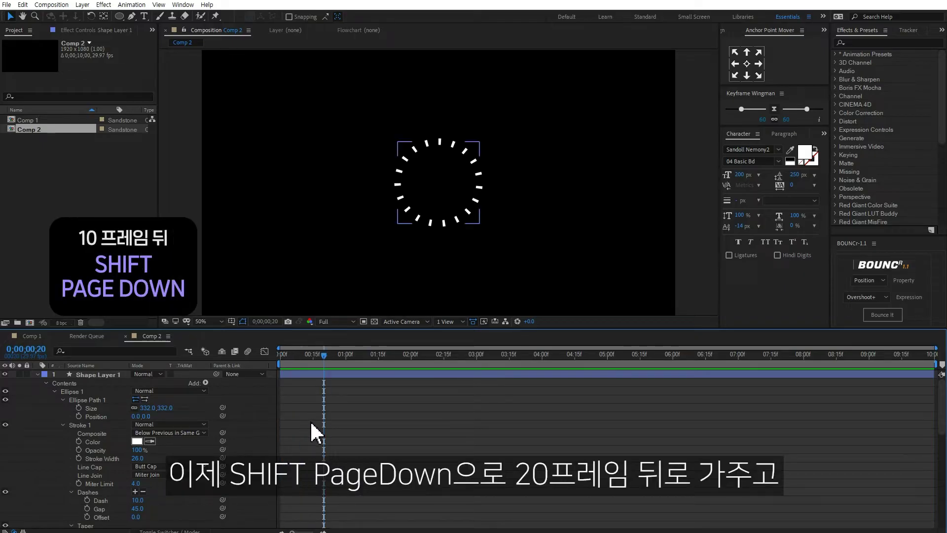
# Keyframe the ring's Scale at 100% on frame 20 and 0% on frame 0
pyautogui.click(326, 374)
pyautogui.press('s')
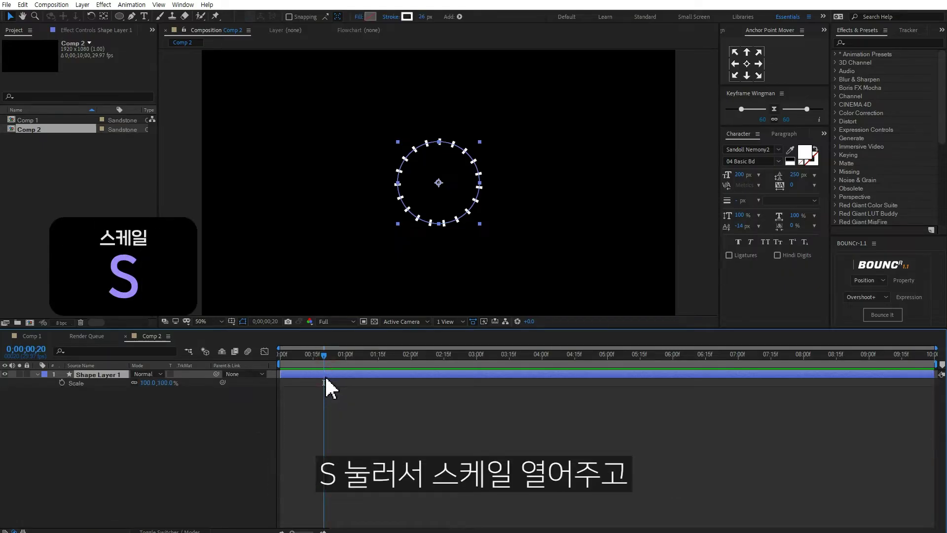
pyautogui.click(62, 384)
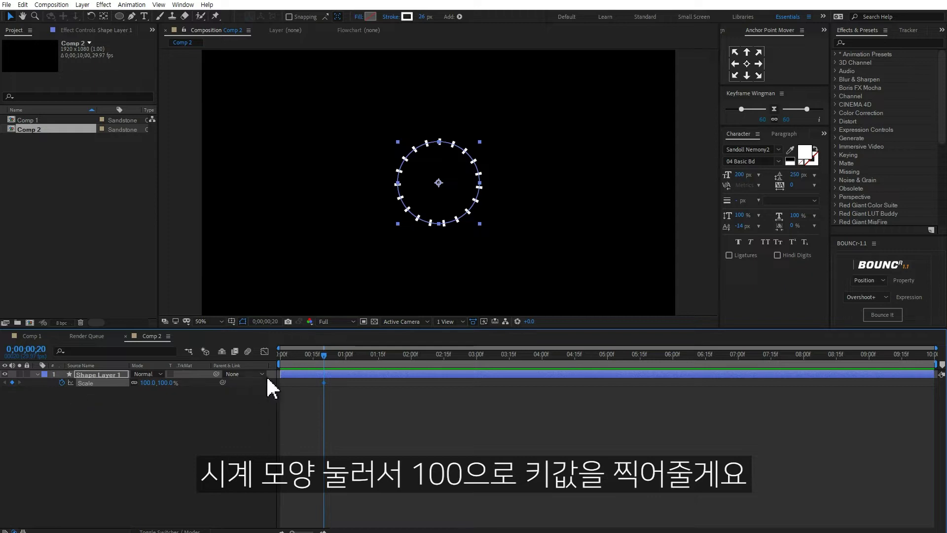
pyautogui.click(285, 355)
pyautogui.moveTo(289, 355); pyautogui.dragTo(280, 355)
pyautogui.click(166, 383)
pyautogui.click(183, 435)
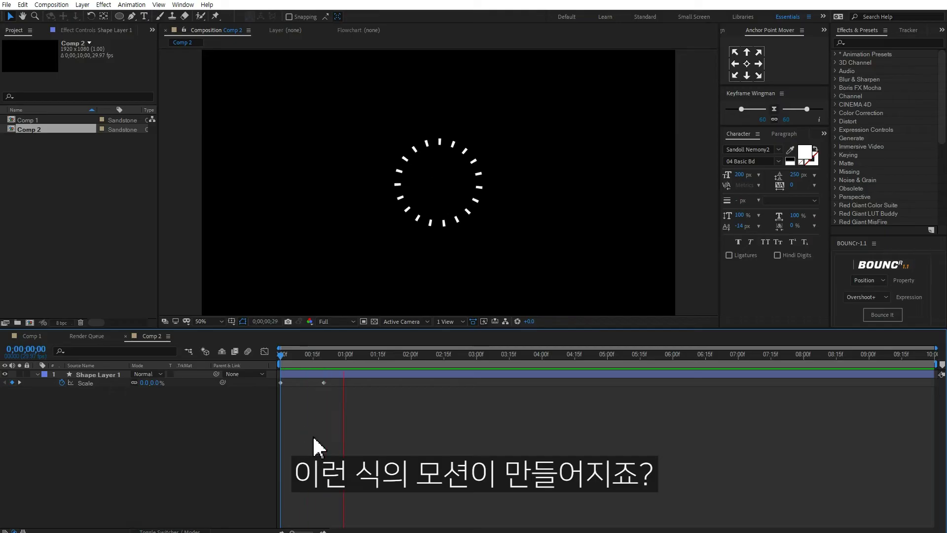
# Preview the ring's scale-up animation
pyautogui.press('space')
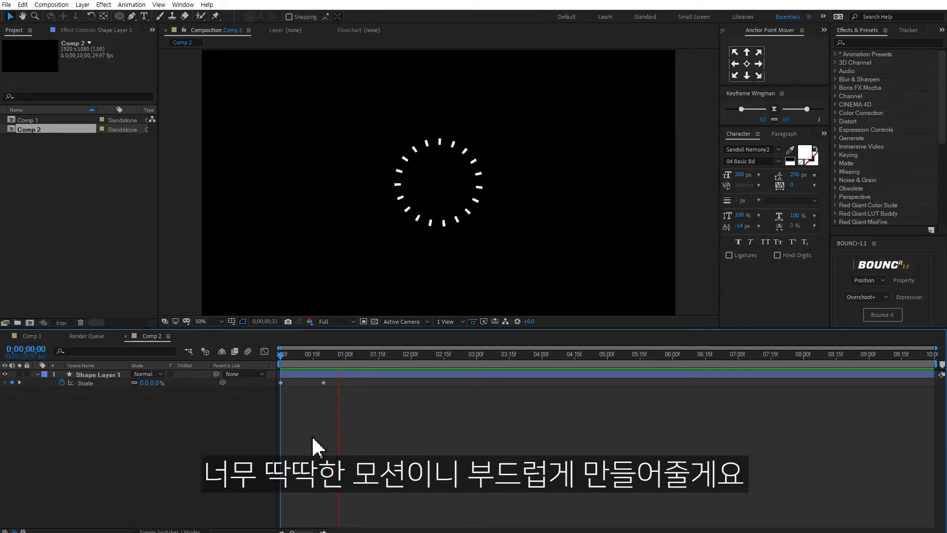
pyautogui.press('space')
pyautogui.click(323, 382)
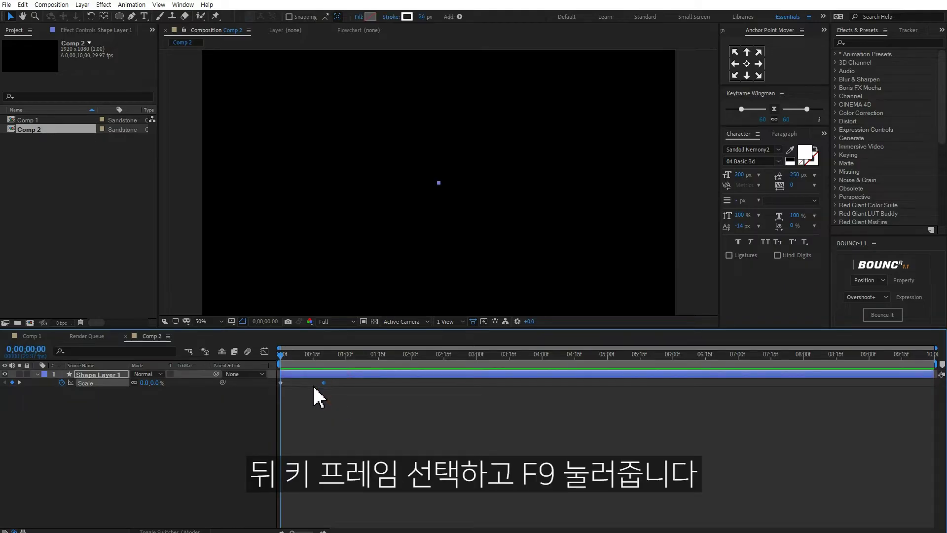
# Easy-ease the frame-20 Scale keyframe and set its incoming influence to 100% in the Graph Editor
pyautogui.press('F9')
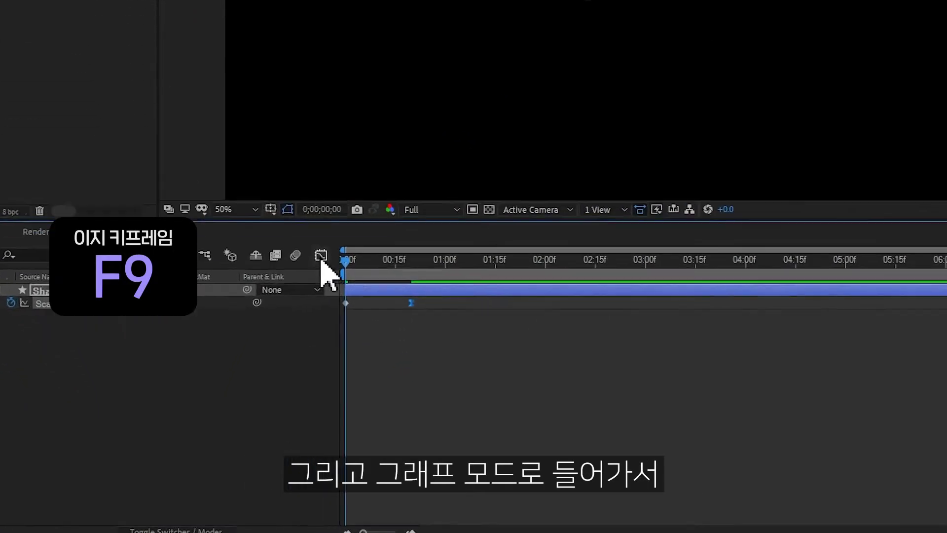
pyautogui.click(320, 255)
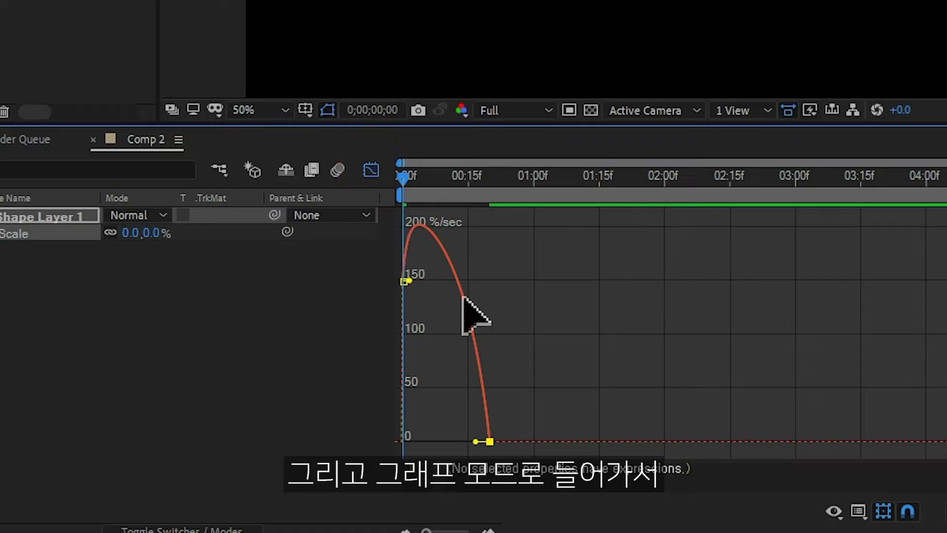
pyautogui.rightClick(588, 349)
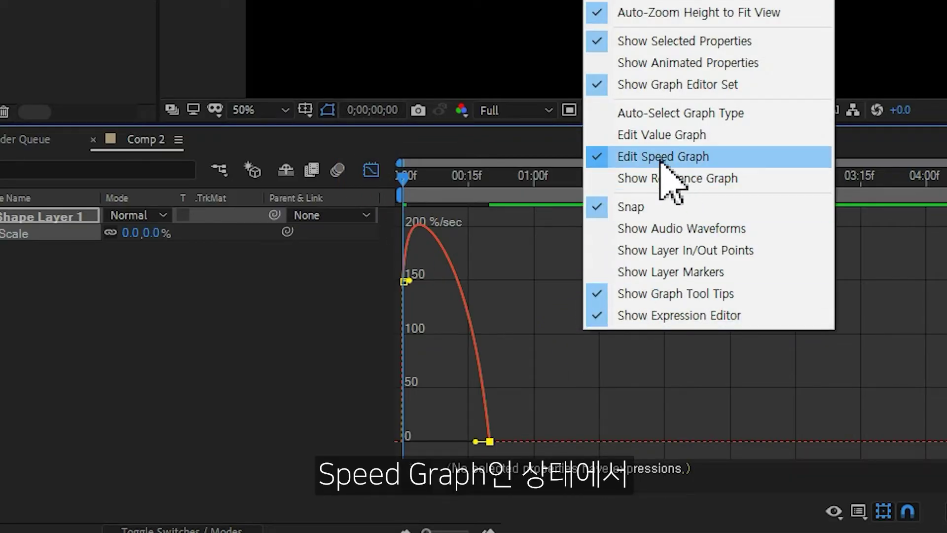
pyautogui.click(659, 158)
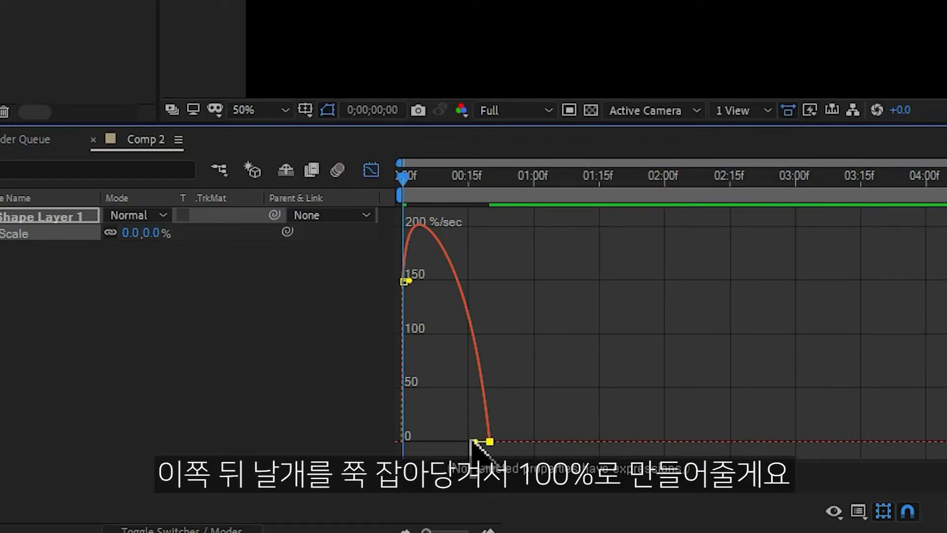
pyautogui.moveTo(473, 440); pyautogui.dragTo(389, 451)
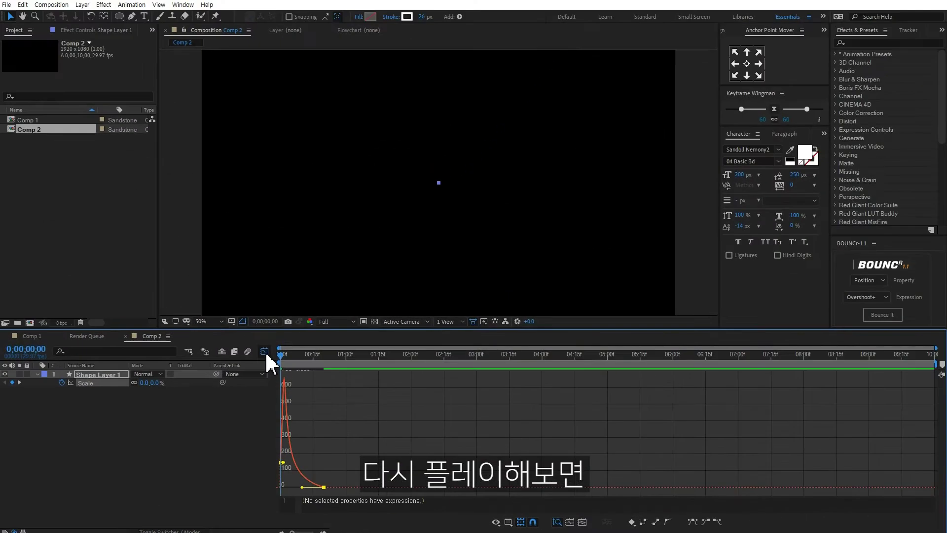
pyautogui.click(265, 352)
pyautogui.click(394, 460)
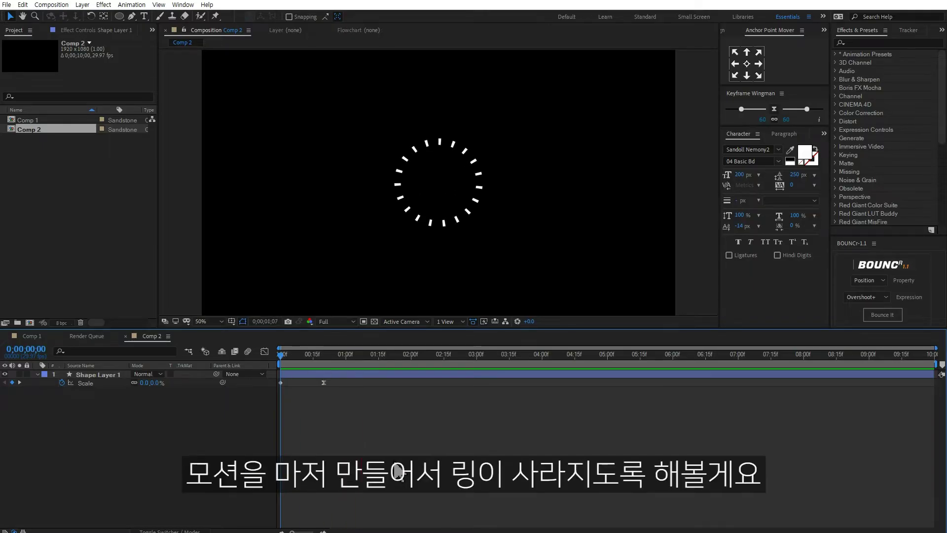
pyautogui.press('space')
# At frame 20, set Stroke Width to 0 and keyframe it
pyautogui.moveTo(298, 356); pyautogui.dragTo(323, 357)
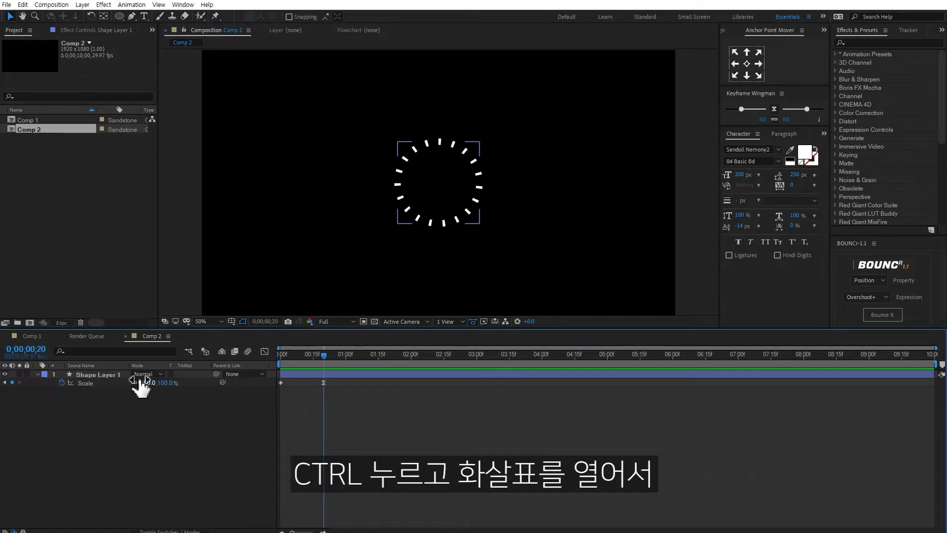
pyautogui.click(106, 378)
pyautogui.click(38, 374)
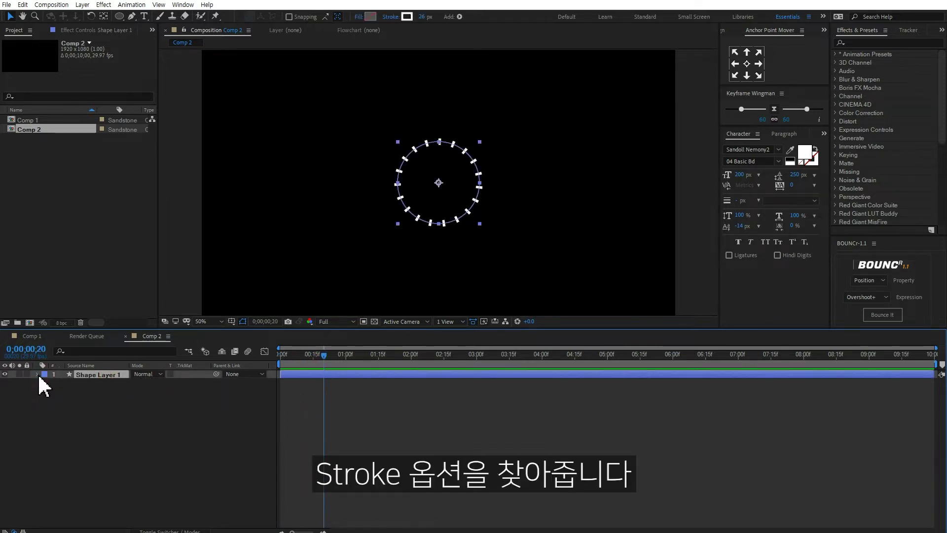
pyautogui.keyDown('ctrl'); pyautogui.click(38, 374); pyautogui.keyUp('ctrl')
pyautogui.scroll(-3, 58, 476)
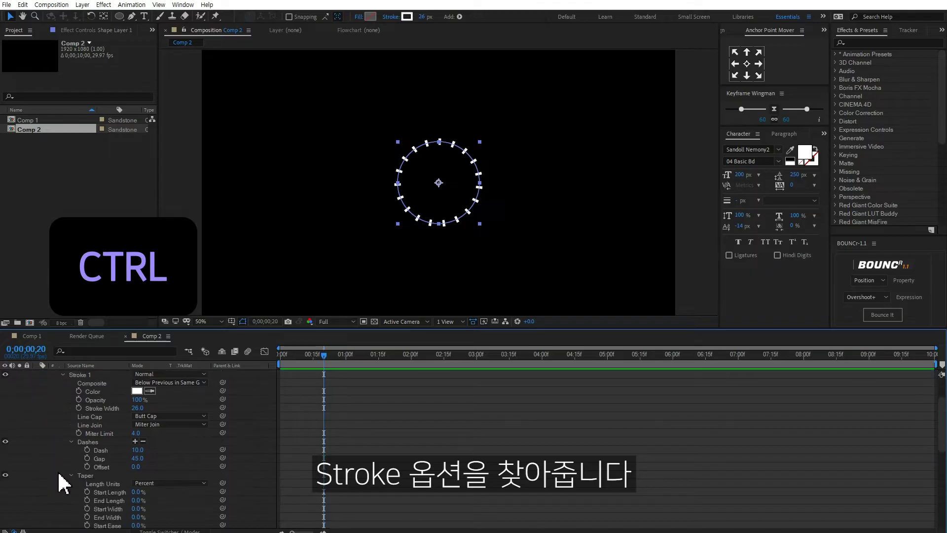
pyautogui.click(114, 409)
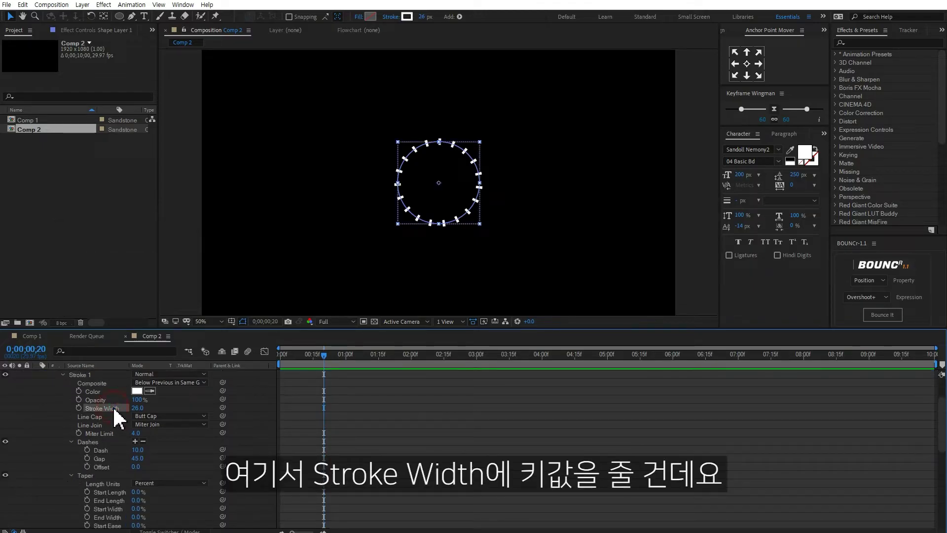
pyautogui.moveTo(136, 409); pyautogui.dragTo(166, 409)
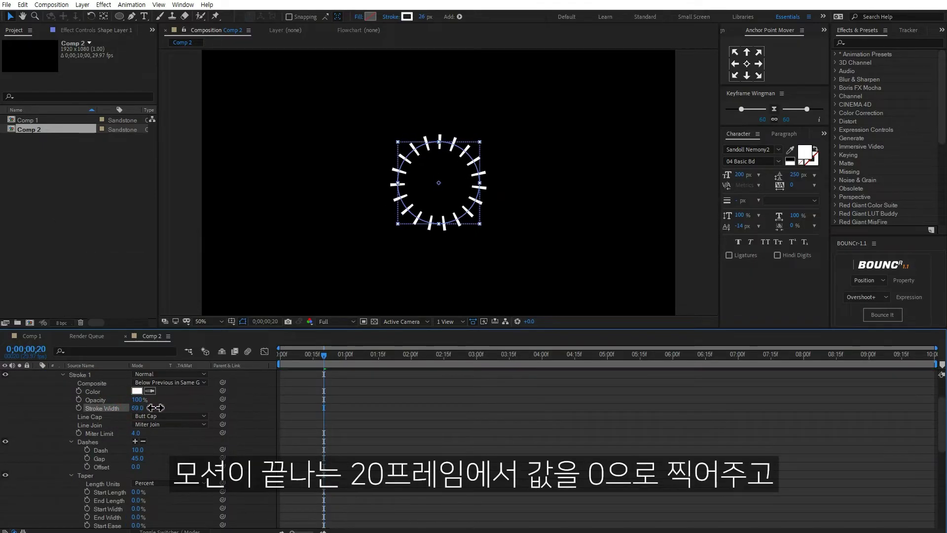
pyautogui.moveTo(144, 410); pyautogui.dragTo(79, 411)
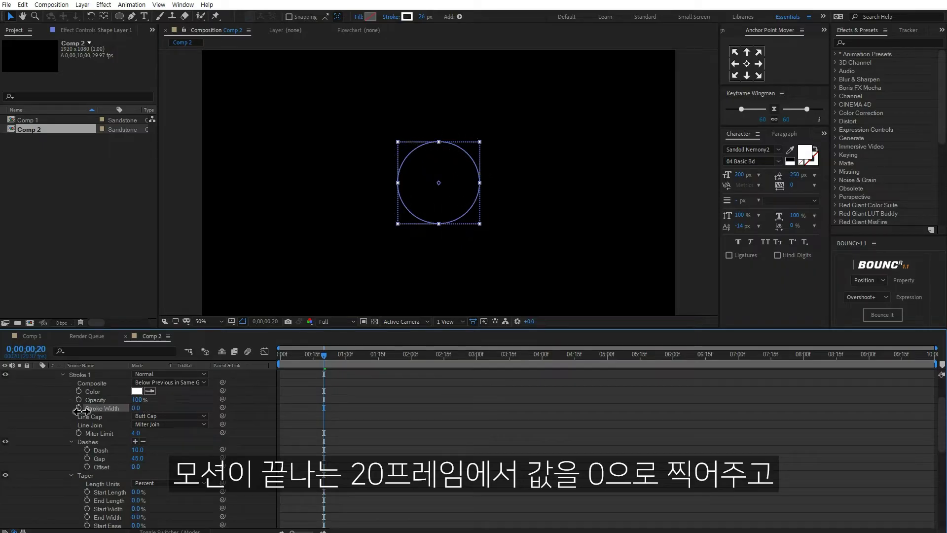
pyautogui.click(78, 408)
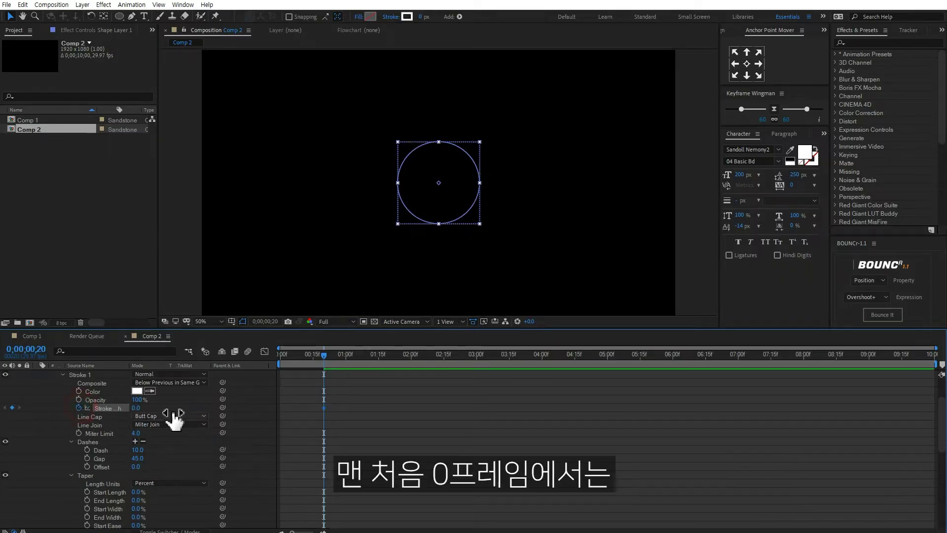
# Set Stroke Width to 100 at frame 0 and check the thinning dashes
pyautogui.scroll(3, 311, 407)
pyautogui.moveTo(314, 355); pyautogui.dragTo(276, 357)
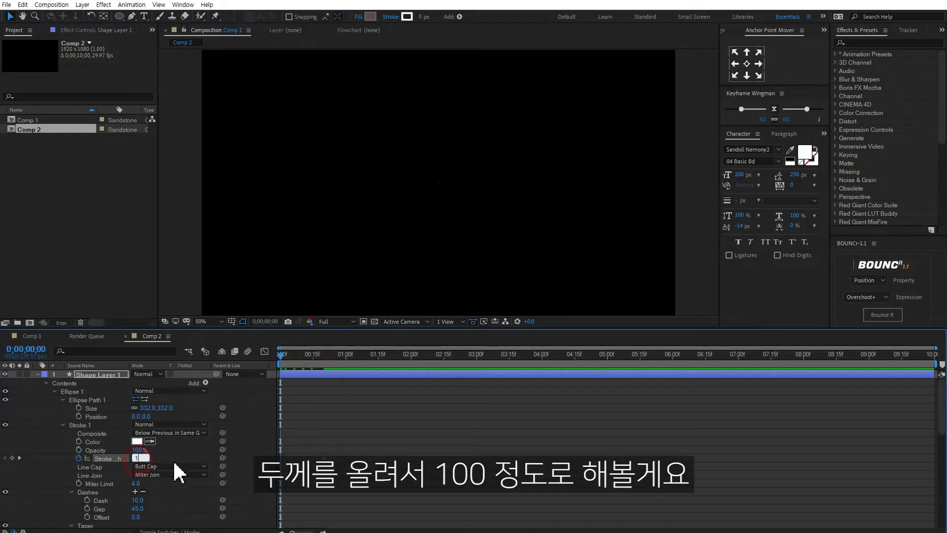
pyautogui.write('100')
pyautogui.click(274, 450)
pyautogui.moveTo(280, 356); pyautogui.dragTo(294, 354)
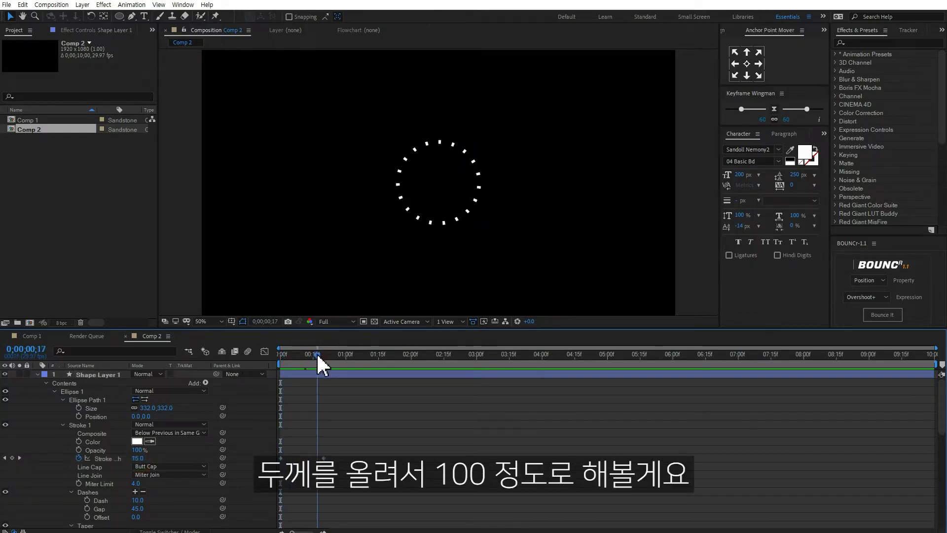
pyautogui.click(324, 458)
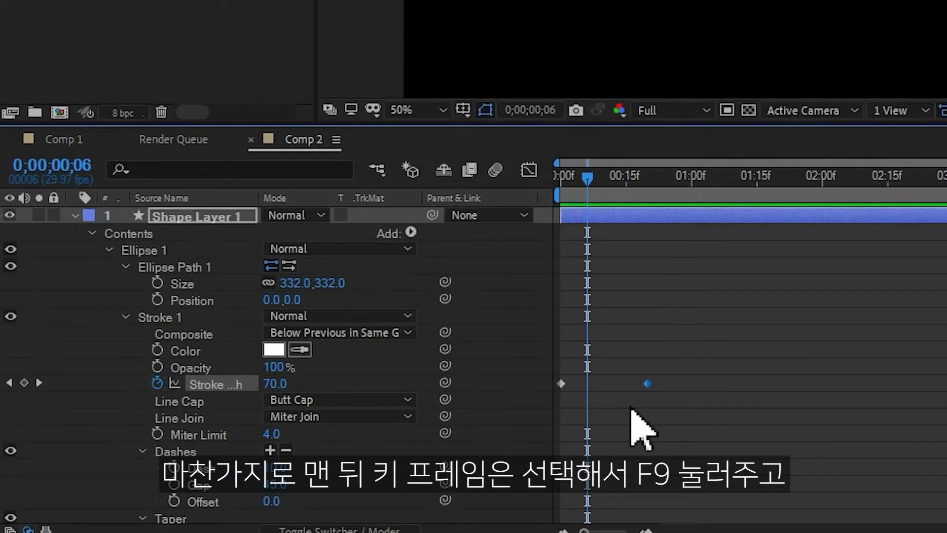
# Ease the last Stroke Width keyframe at 100% influence, then preview the bursting ring
pyautogui.press('F9')
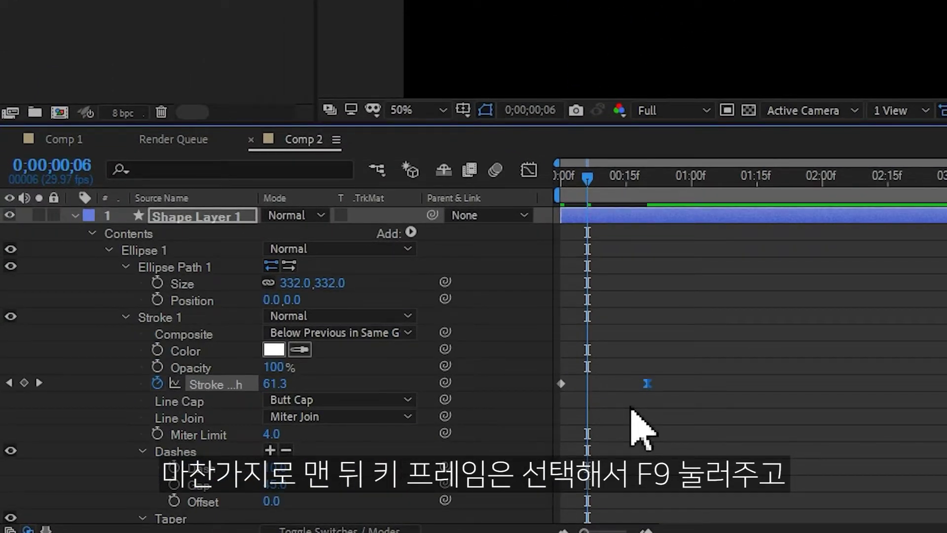
pyautogui.click(529, 172)
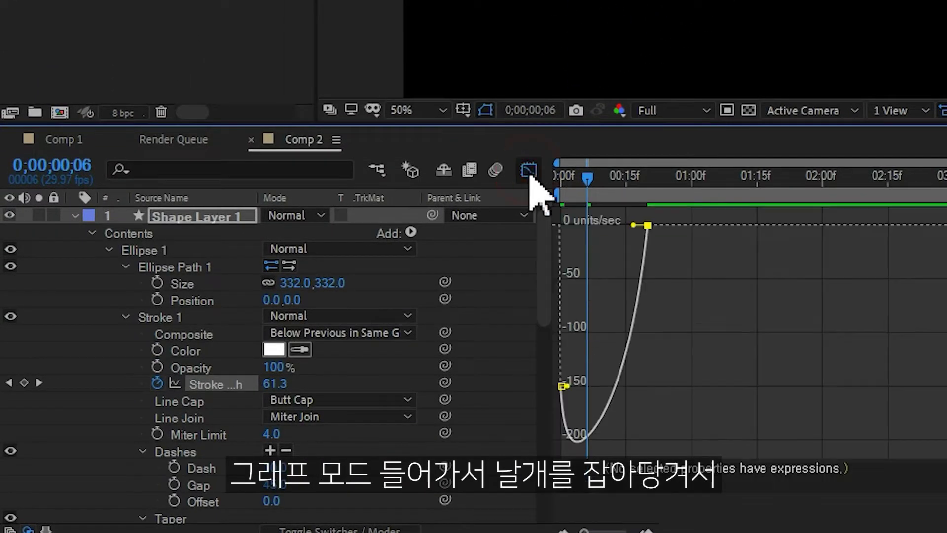
pyautogui.moveTo(648, 225); pyautogui.dragTo(560, 231)
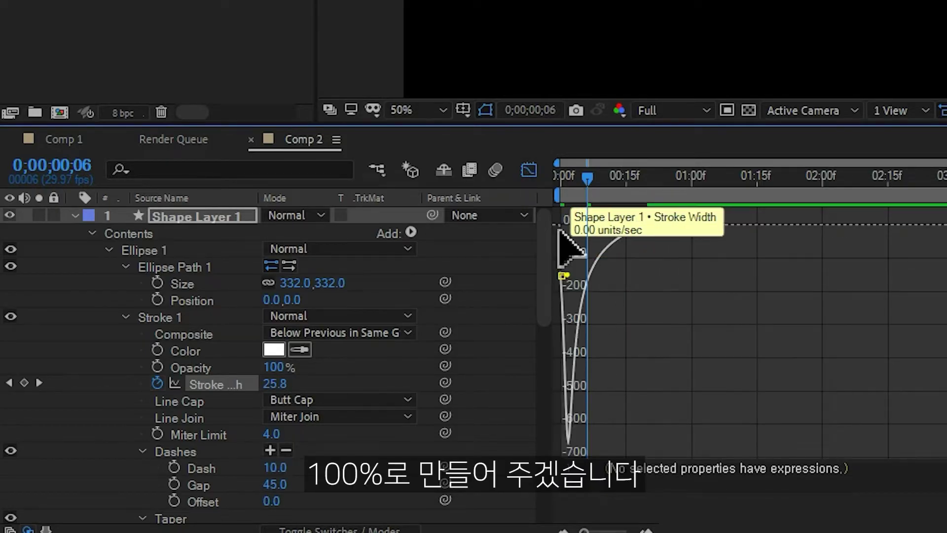
pyautogui.click(530, 172)
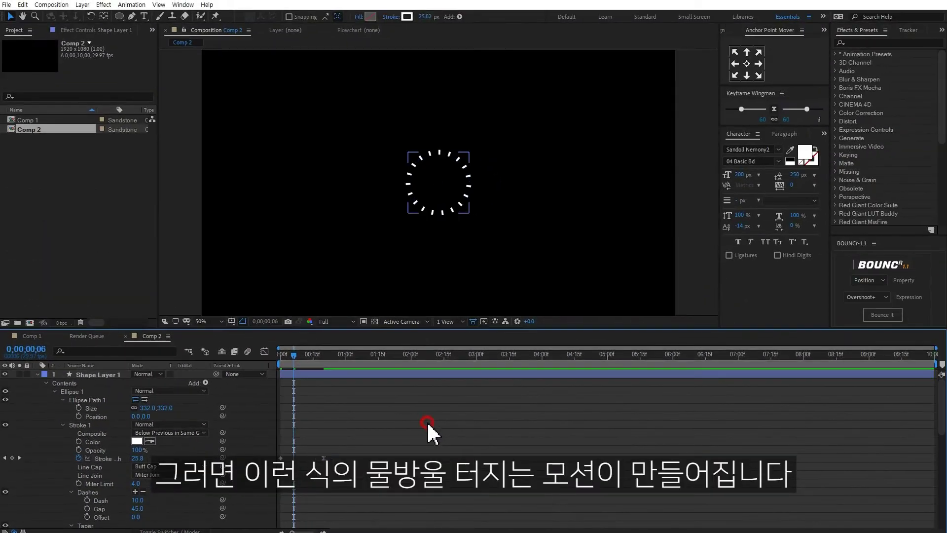
pyautogui.press('u')
pyautogui.click(444, 440)
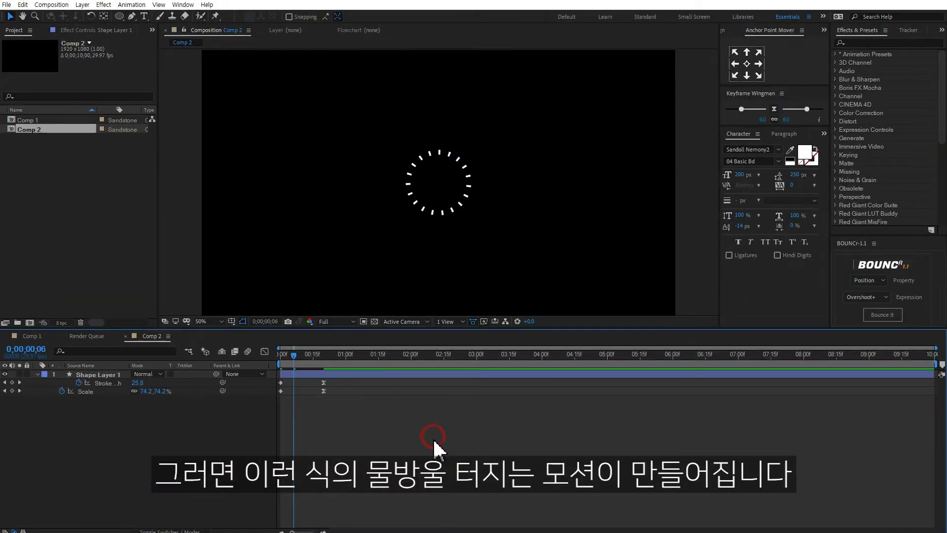
pyautogui.press('space')
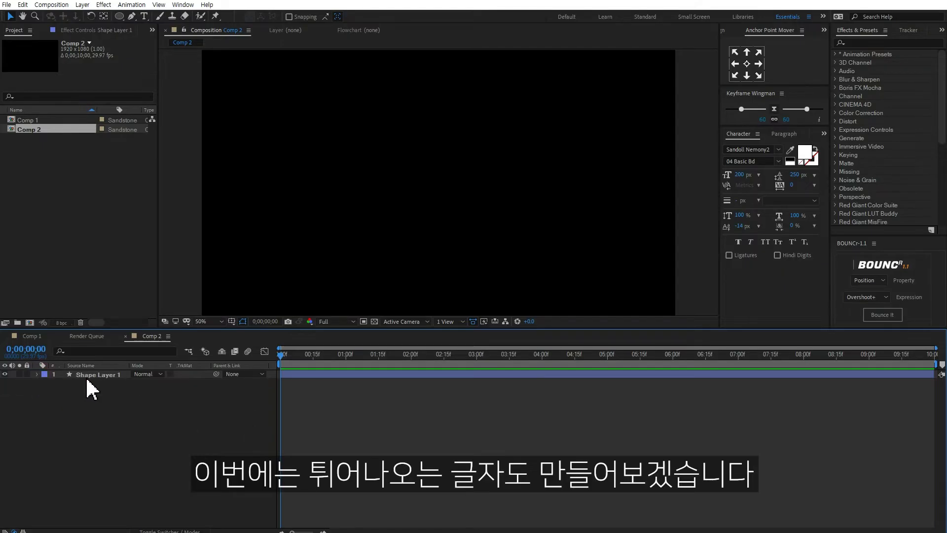
# Move the dashed ring to the upper-left of the composition
pyautogui.click(92, 375)
pyautogui.moveTo(311, 353); pyautogui.dragTo(324, 353)
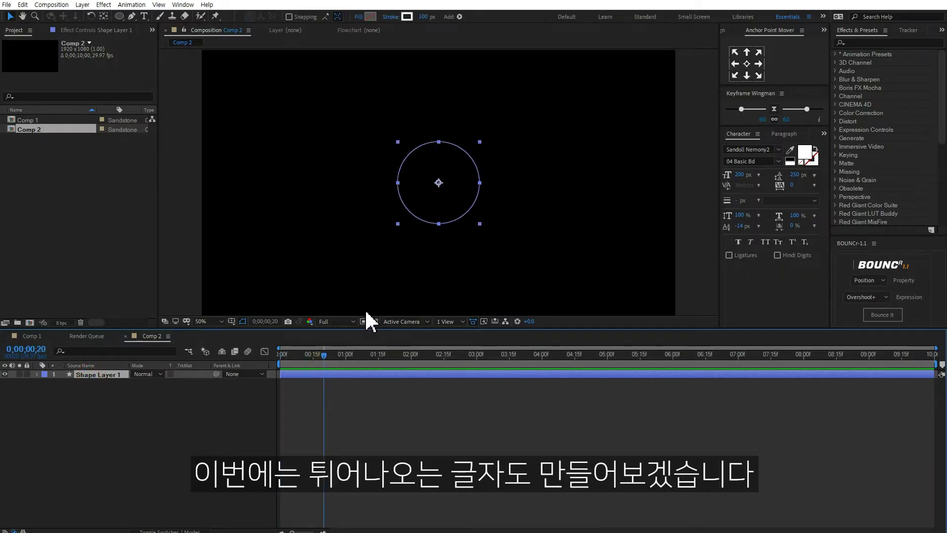
pyautogui.moveTo(458, 190); pyautogui.dragTo(238, 90)
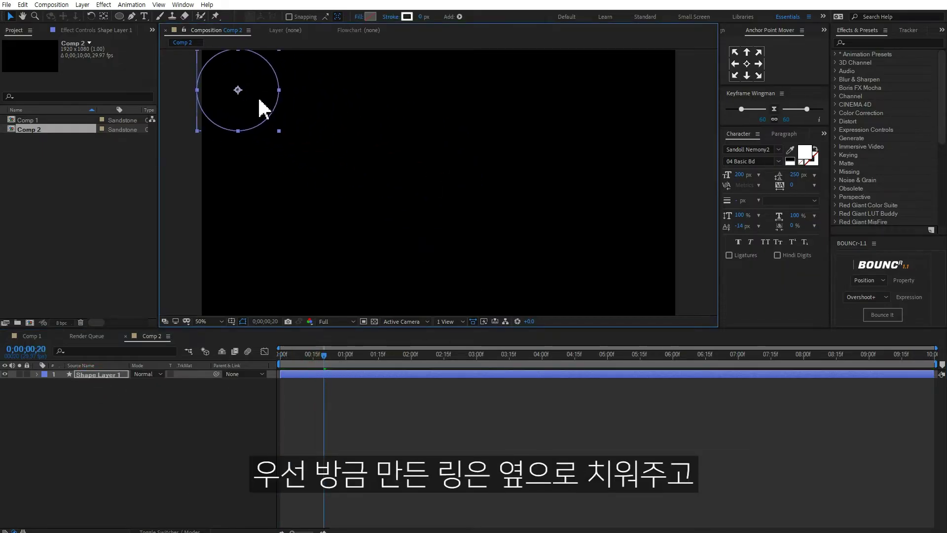
pyautogui.click(266, 425)
pyautogui.moveTo(307, 354); pyautogui.dragTo(295, 354)
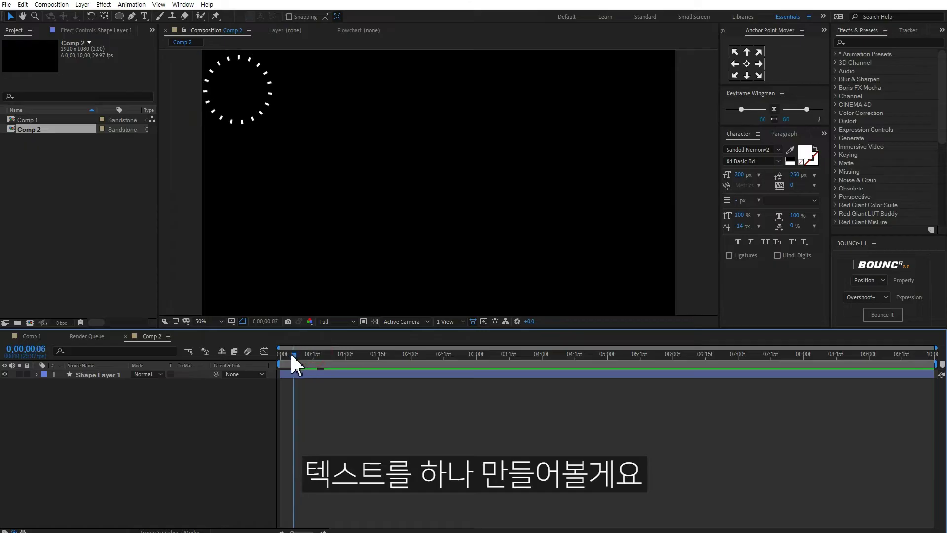
# Add a new text layer reading 톡
pyautogui.rightClick(96, 403)
pyautogui.moveTo(119, 407)
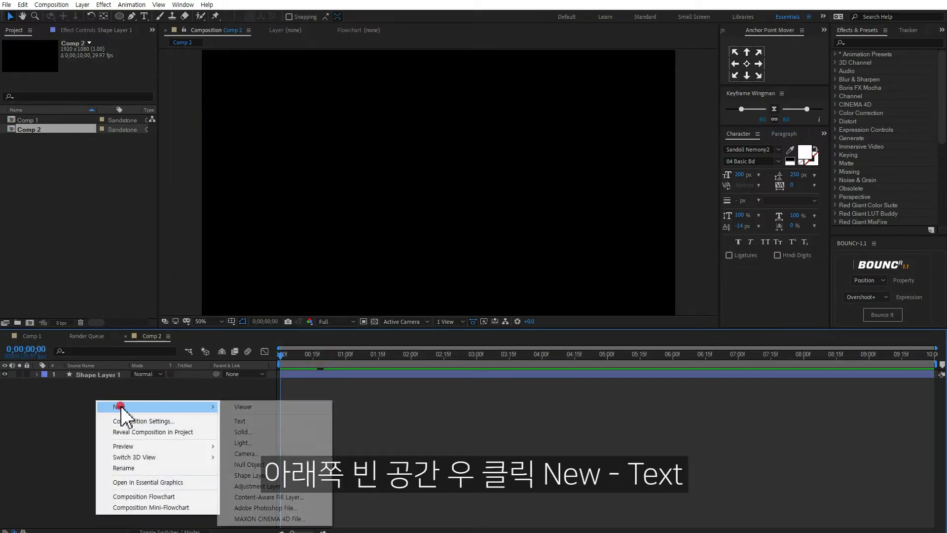
pyautogui.click(241, 427)
pyautogui.write('톡')
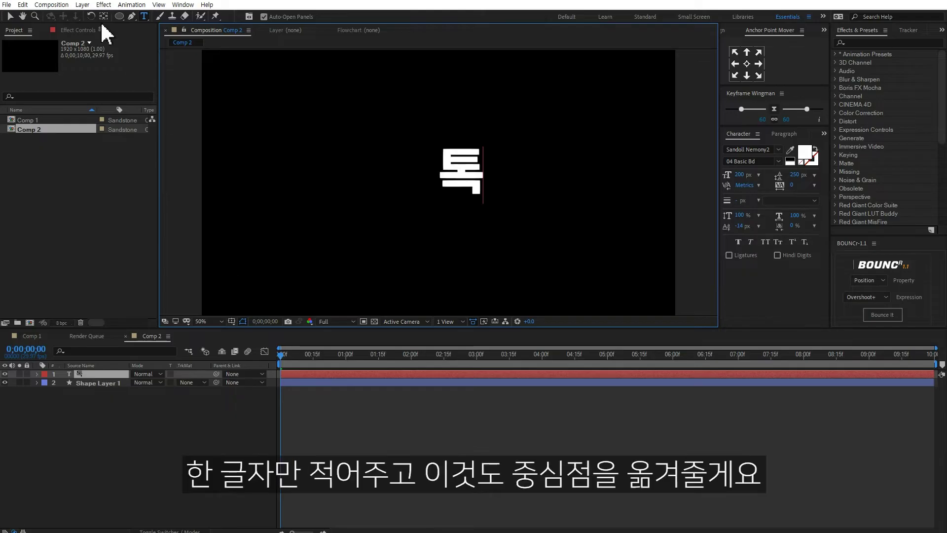
pyautogui.click(9, 16)
# Centre the 톡 anchor point on the letter and the letter in the composition
pyautogui.moveTo(474, 181); pyautogui.dragTo(494, 181)
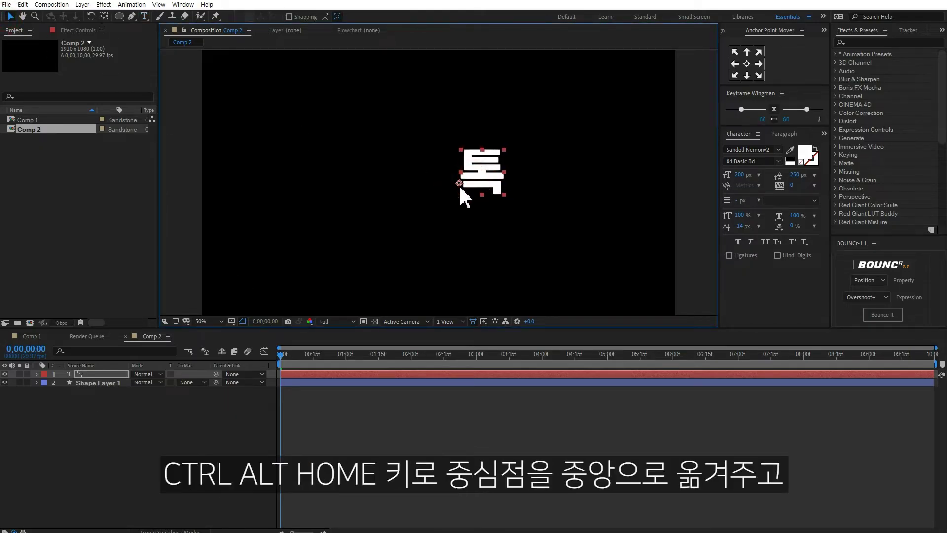
pyautogui.hotkey('ctrl', 'alt', 'Home')
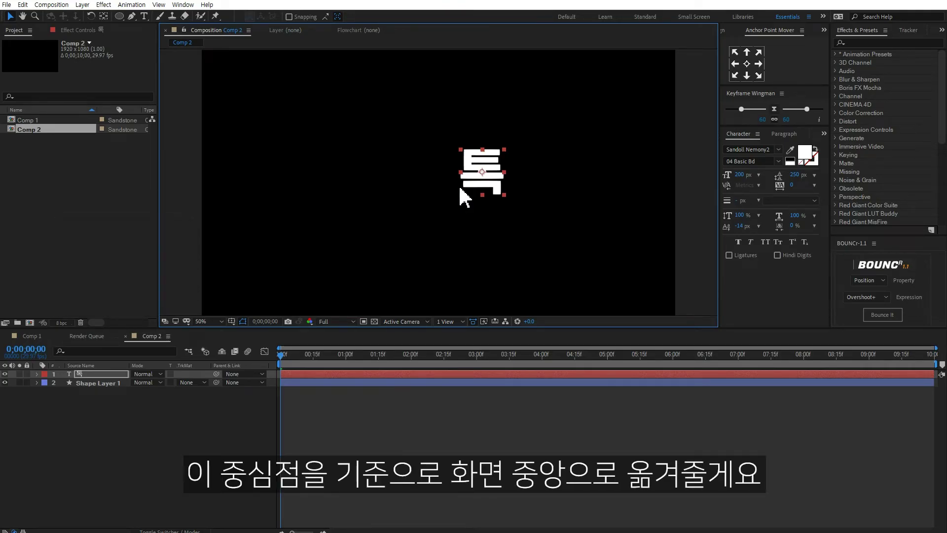
pyautogui.hotkey('ctrl', 'Home')
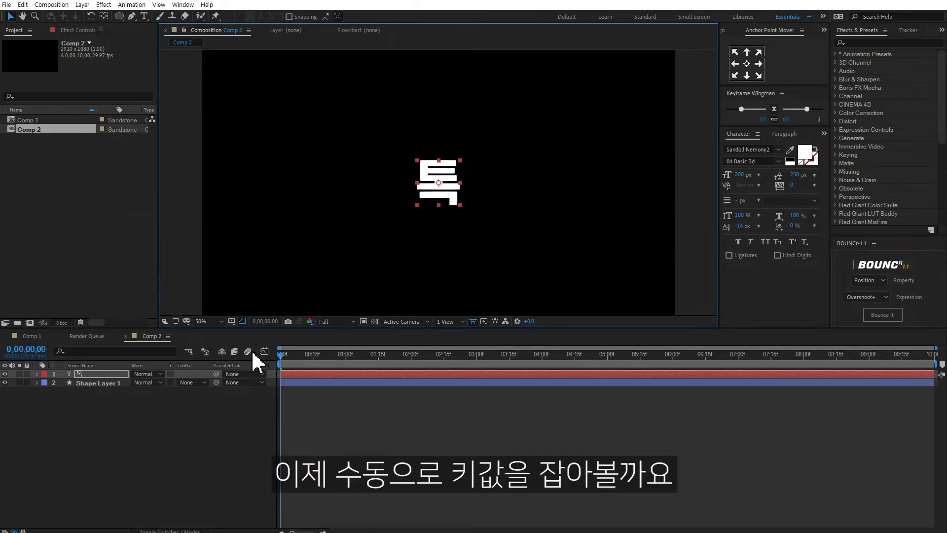
pyautogui.click(105, 374)
# Keyframe 톡's Scale at 0% on frame 0, 110% at frame 7, 95% at frame 13
pyautogui.press('s')
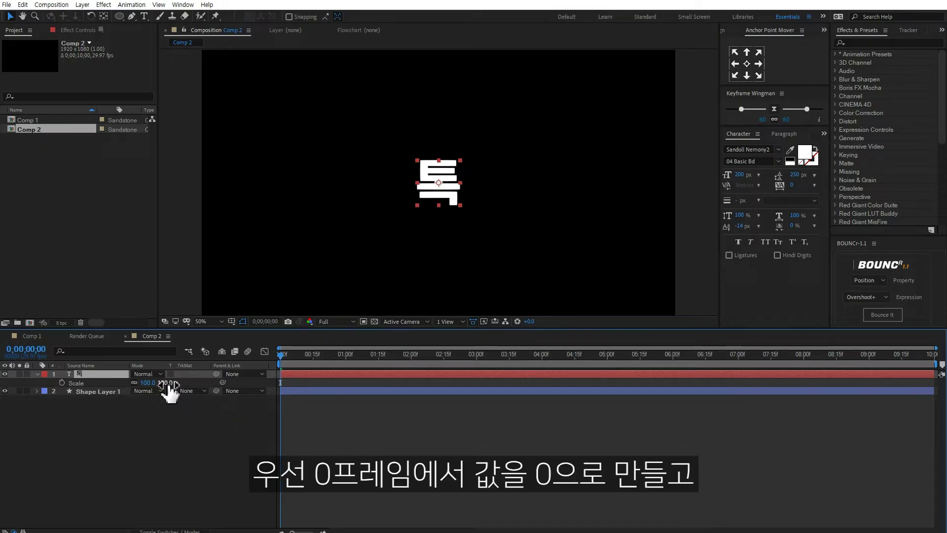
pyautogui.write('0')
pyautogui.press('Return')
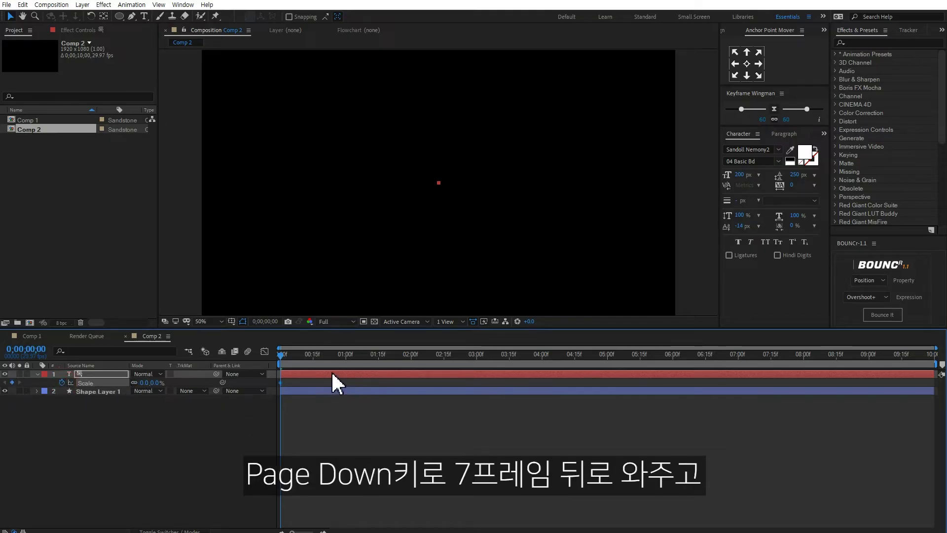
pyautogui.press('pagedown')
pyautogui.press('pagedown')
pyautogui.press('pagedown')
pyautogui.press('pagedown')
pyautogui.press('pagedown')
pyautogui.press('pagedown')
pyautogui.press('pagedown')
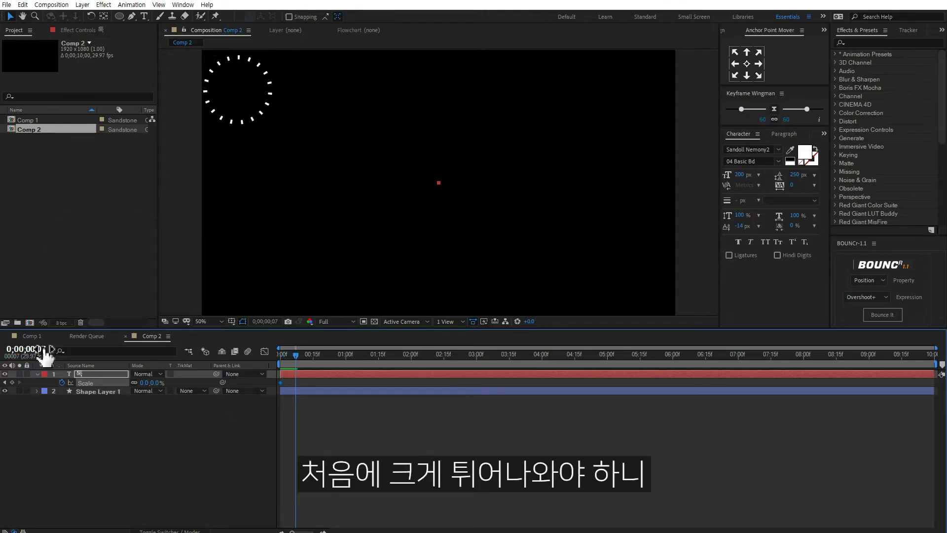
pyautogui.click(147, 383)
pyautogui.write('110')
pyautogui.press('Return')
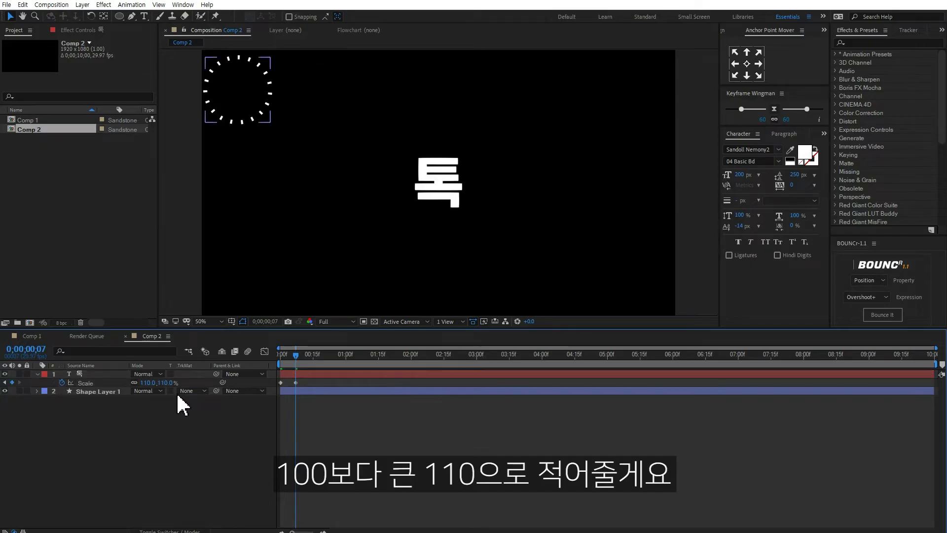
pyautogui.click(291, 417)
pyautogui.press('pagedown')
pyautogui.press('pagedown')
pyautogui.press('pagedown')
pyautogui.press('pagedown')
pyautogui.press('pagedown')
pyautogui.press('pagedown')
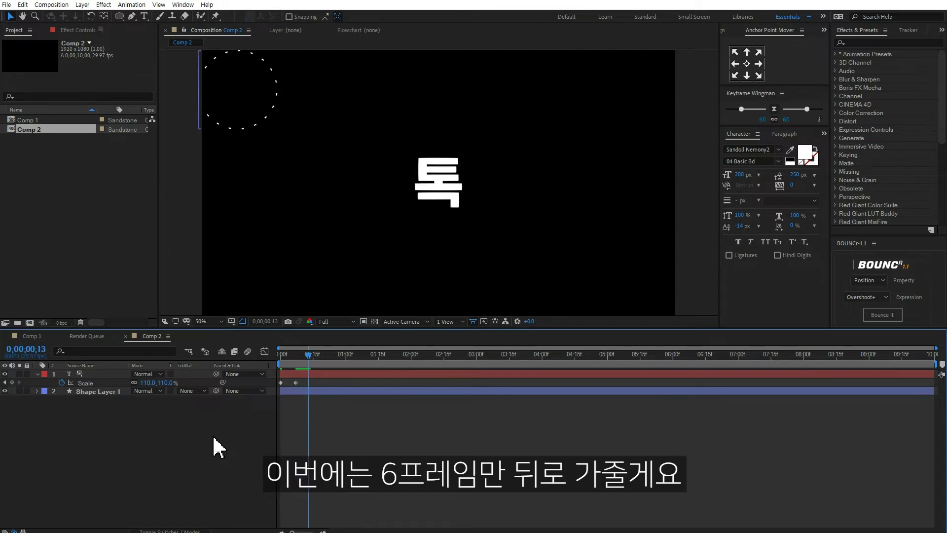
pyautogui.click(167, 383)
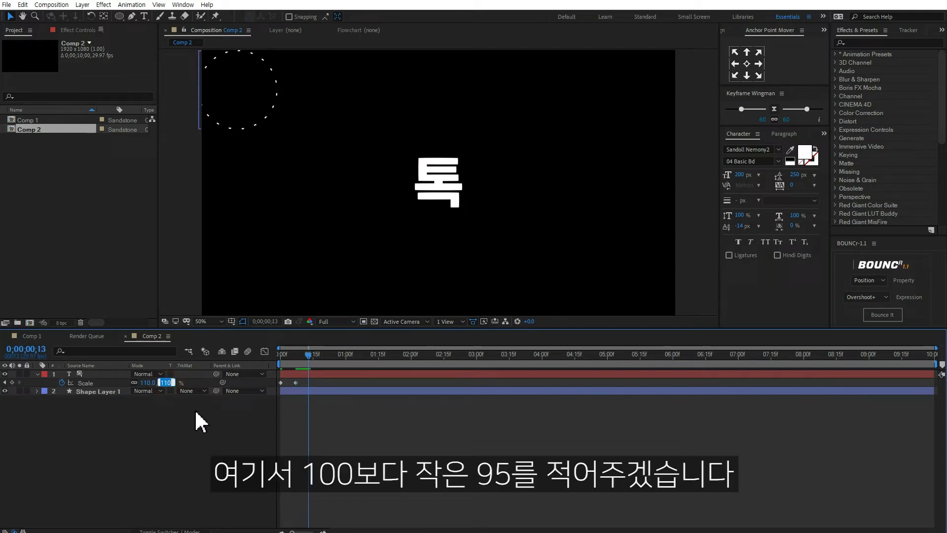
pyautogui.write('95')
pyautogui.press('Return')
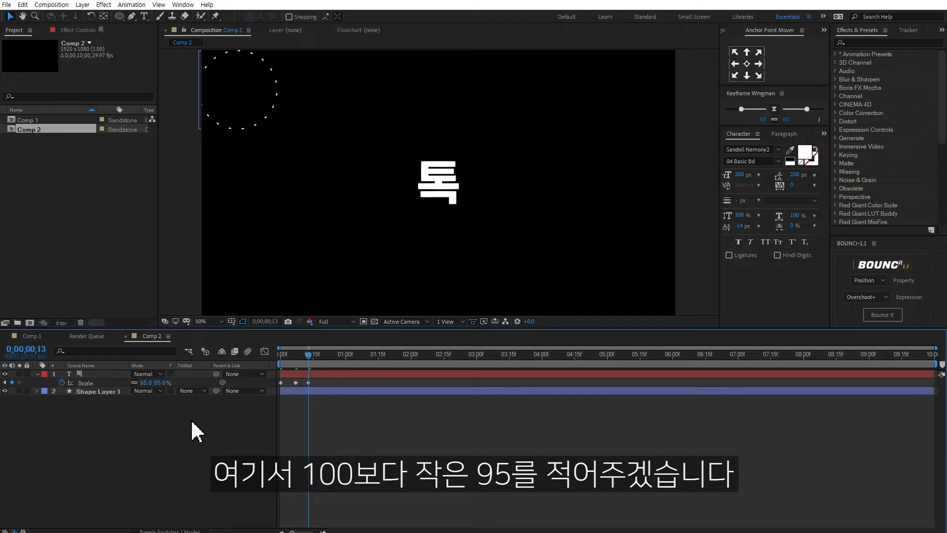
# Add further Scale keyframes of 102%, 99% and a final 100%
pyautogui.press('pagedown')
pyautogui.press('pagedown')
pyautogui.press('pagedown')
pyautogui.press('pagedown')
pyautogui.press('pagedown')
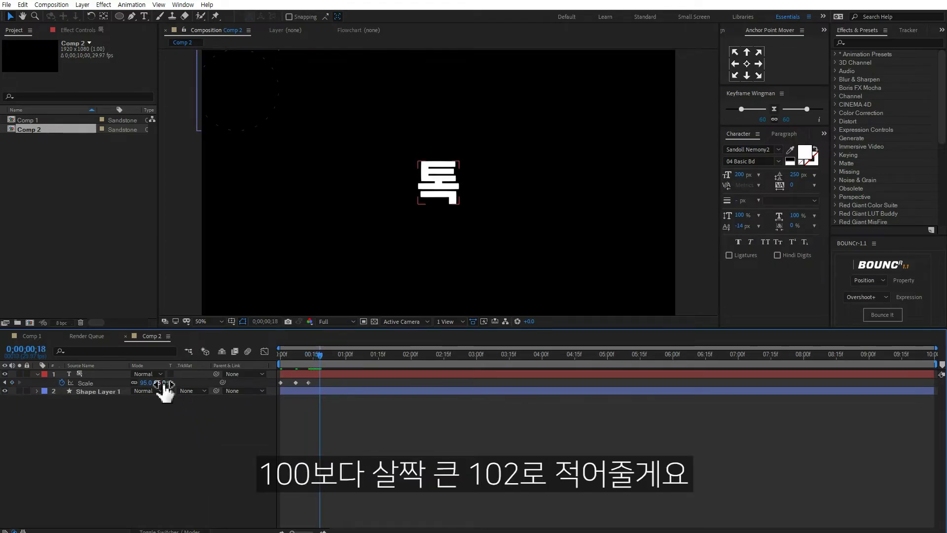
pyautogui.click(185, 420)
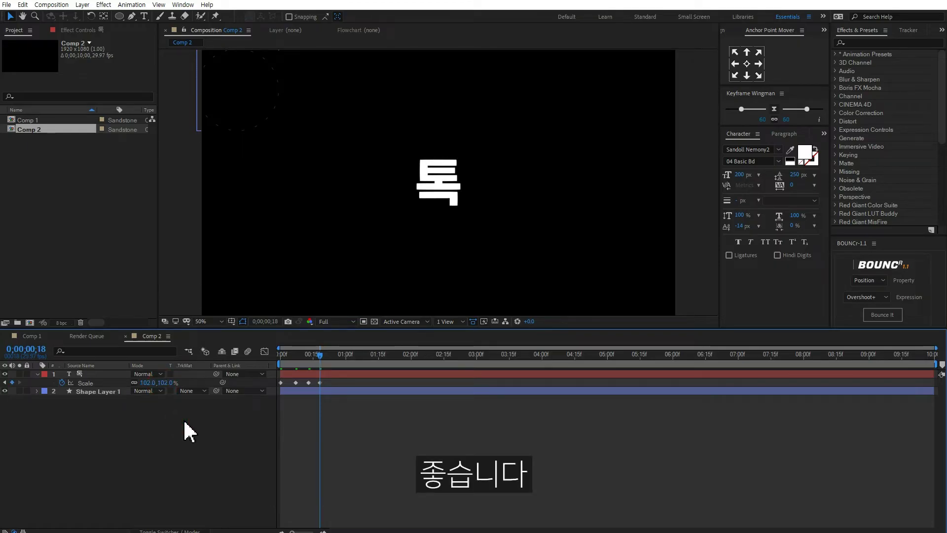
pyautogui.press('pagedown')
pyautogui.press('pagedown')
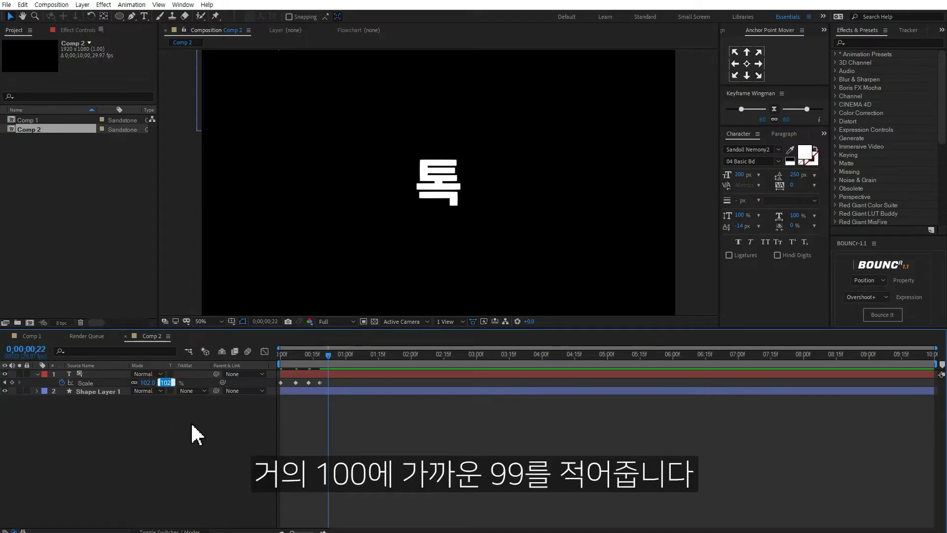
pyautogui.write('99')
pyautogui.press('Return')
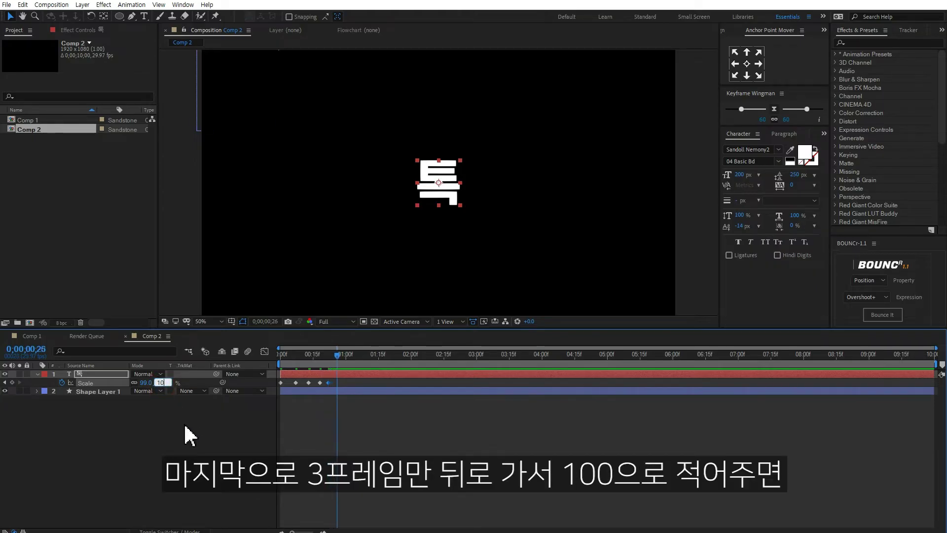
pyautogui.write('0')
pyautogui.click(186, 427)
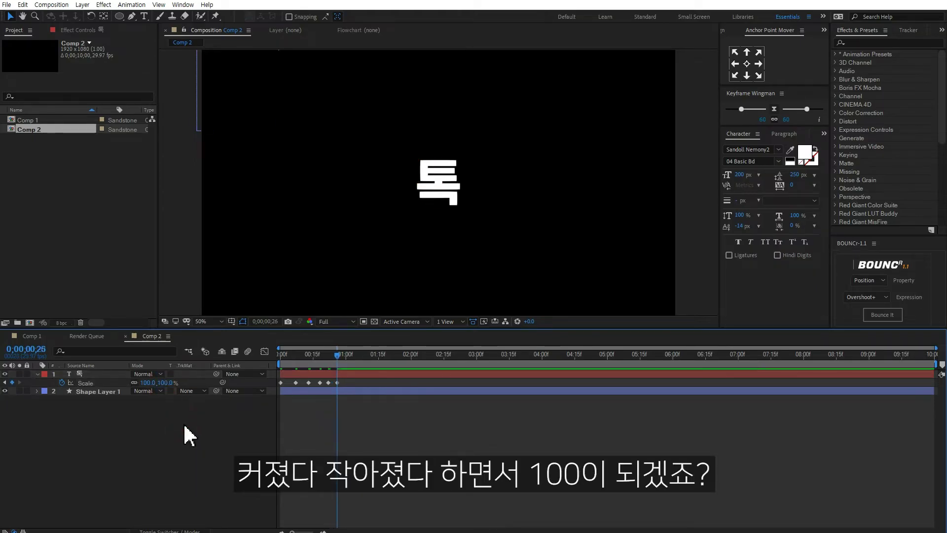
# Easy-ease the later Scale keyframes and preview the pop-in
pyautogui.moveTo(346, 386); pyautogui.dragTo(291, 393)
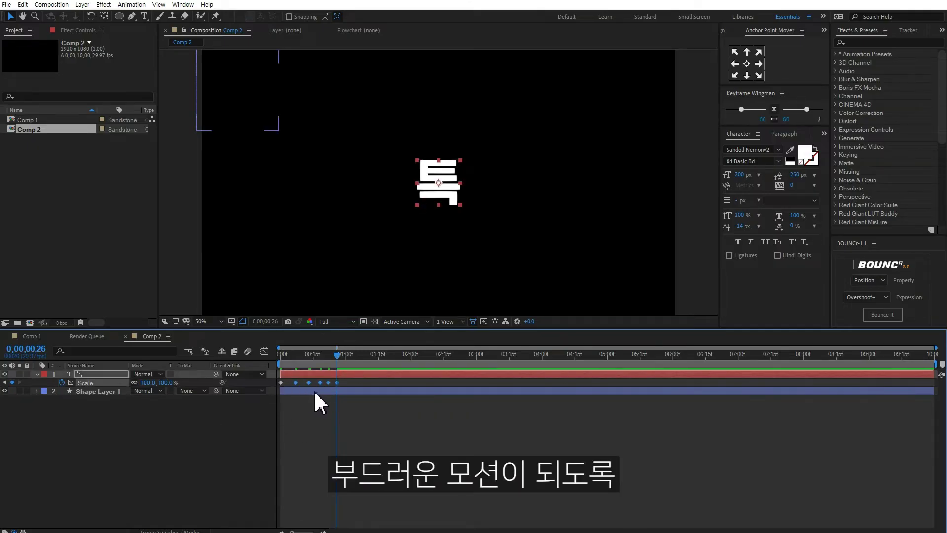
pyautogui.press('F9')
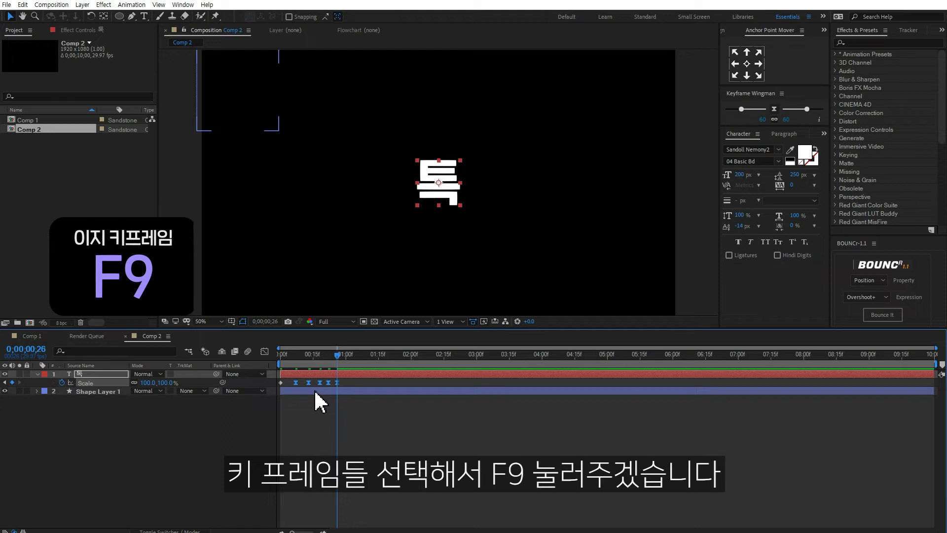
pyautogui.click(386, 429)
pyautogui.press('space')
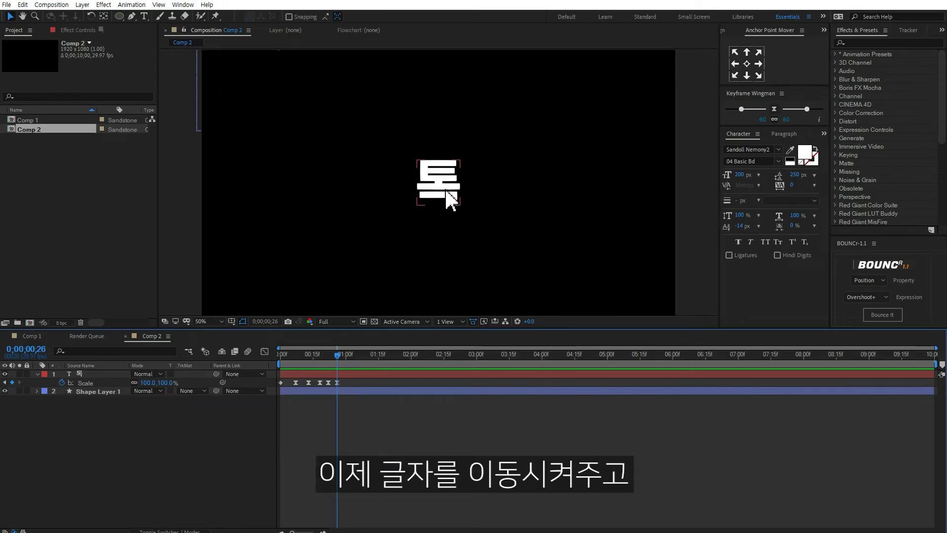
# Move 톡 left, duplicate it, and retype the spread copies as 튀, 는, 효 and 과
pyautogui.moveTo(451, 200)
pyautogui.mouseDown()
pyautogui.moveTo(348, 202)
pyautogui.moveTo(491, 217)
pyautogui.moveTo(541, 200)
pyautogui.moveTo(589, 216)
pyautogui.mouseUp()
pyautogui.hotkey('ctrl', 'd')
pyautogui.hotkey('ctrl', 'd')
pyautogui.hotkey('ctrl', 'd')
pyautogui.hotkey('ctrl', 'd')
pyautogui.hotkey('ctrl', 'd')
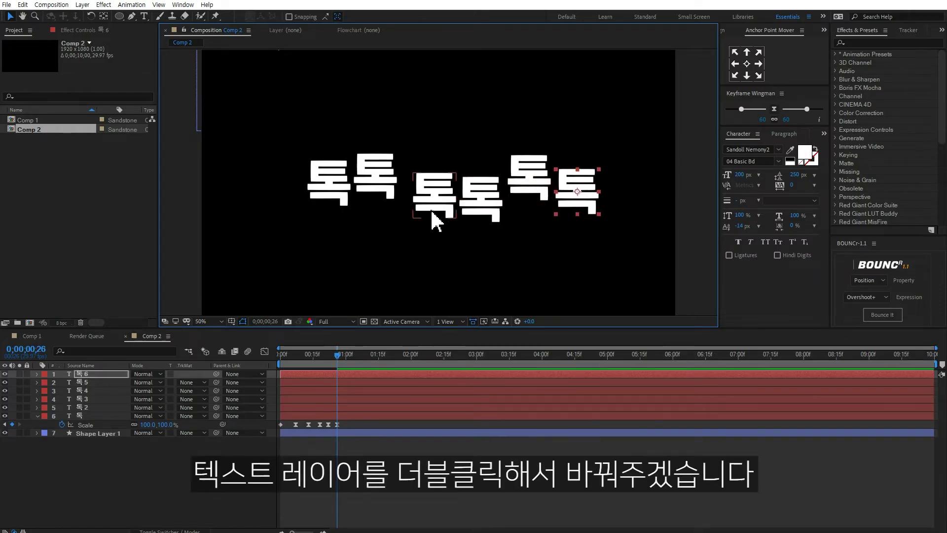
pyautogui.doubleClick(433, 208)
pyautogui.write('튀')
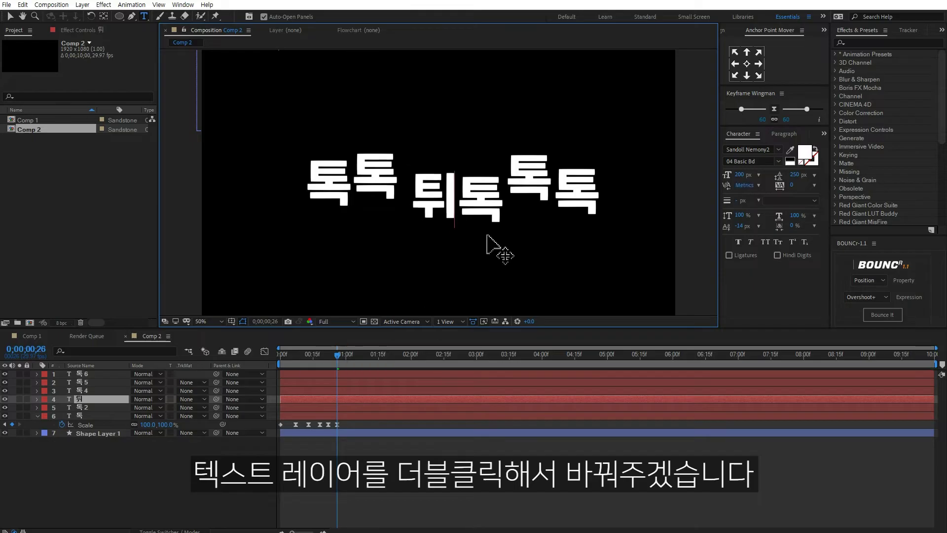
pyautogui.doubleClick(478, 202)
pyautogui.write('는')
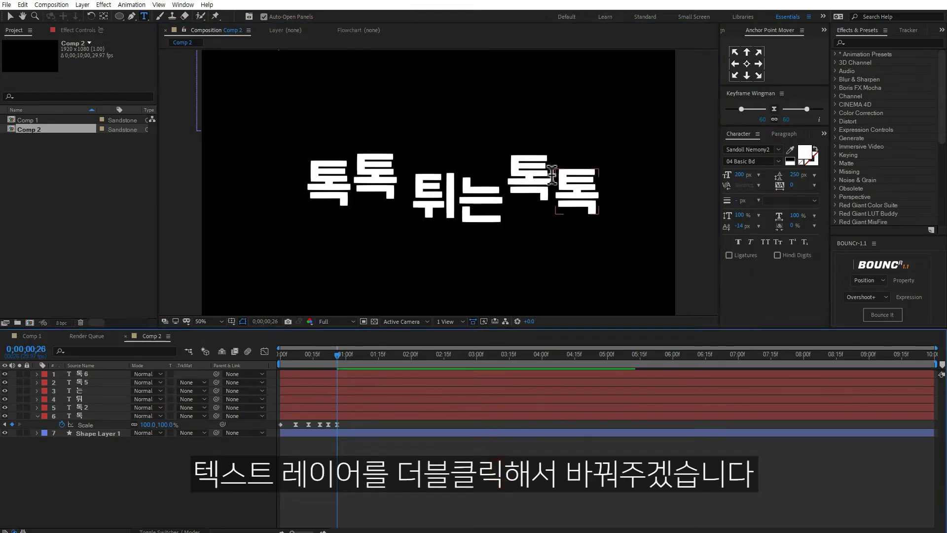
pyautogui.doubleClick(552, 175)
pyautogui.write('효')
pyautogui.doubleClick(578, 196)
pyautogui.write('과')
pyautogui.click(10, 17)
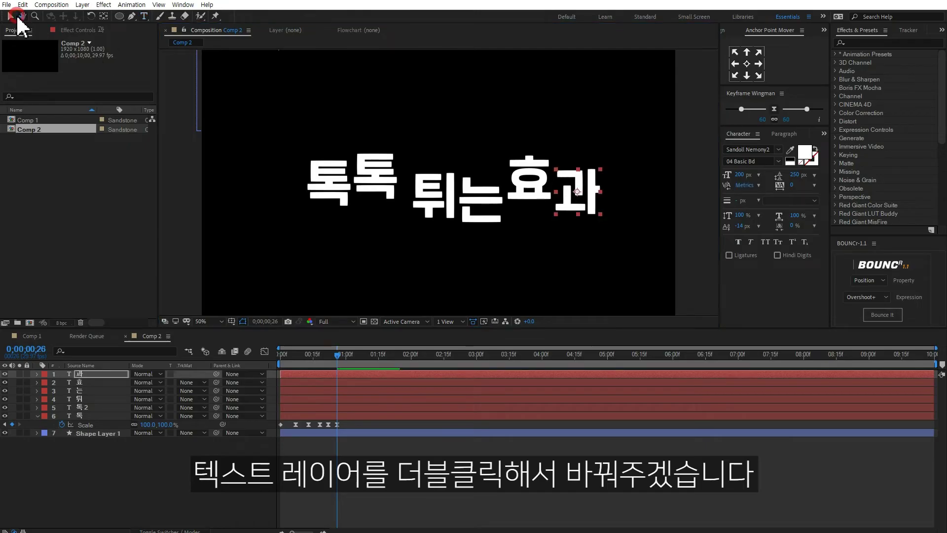
# Tilt the first 톡 and show the Rotation property for the second 톡 and 튀
pyautogui.click(346, 191)
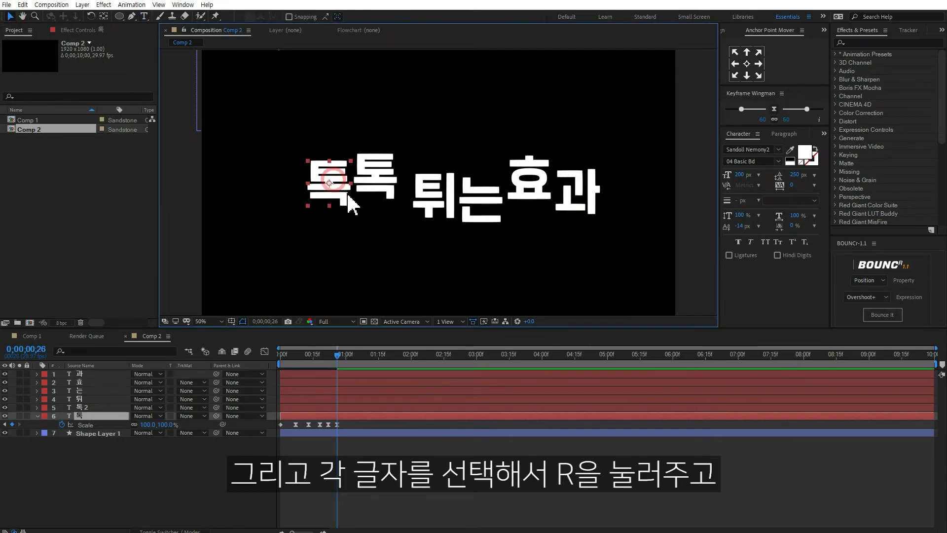
pyautogui.press('r')
pyautogui.moveTo(134, 424)
pyautogui.mouseDown()
pyautogui.moveTo(146, 425)
pyautogui.moveTo(146, 408)
pyautogui.mouseUp()
pyautogui.click(391, 199)
pyautogui.press('r')
pyautogui.click(429, 197)
pyautogui.press('r')
# Tilt 는 to +3° and give 효 and 과 their own Rotation tilts
pyautogui.click(481, 217)
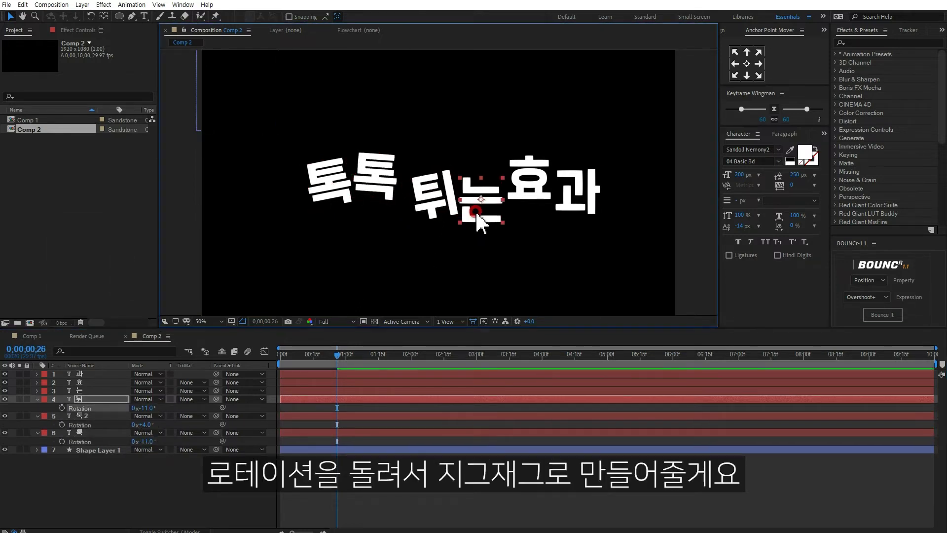
pyautogui.press('r')
pyautogui.moveTo(140, 400)
pyautogui.mouseDown()
pyautogui.moveTo(149, 391)
pyautogui.moveTo(132, 383)
pyautogui.mouseUp()
pyautogui.click(528, 180)
pyautogui.press('r')
pyautogui.click(318, 374)
pyautogui.press('r')
# Nudge 는 slightly left and lower the first 톡 a little to tighten the spacing
pyautogui.click(429, 208)
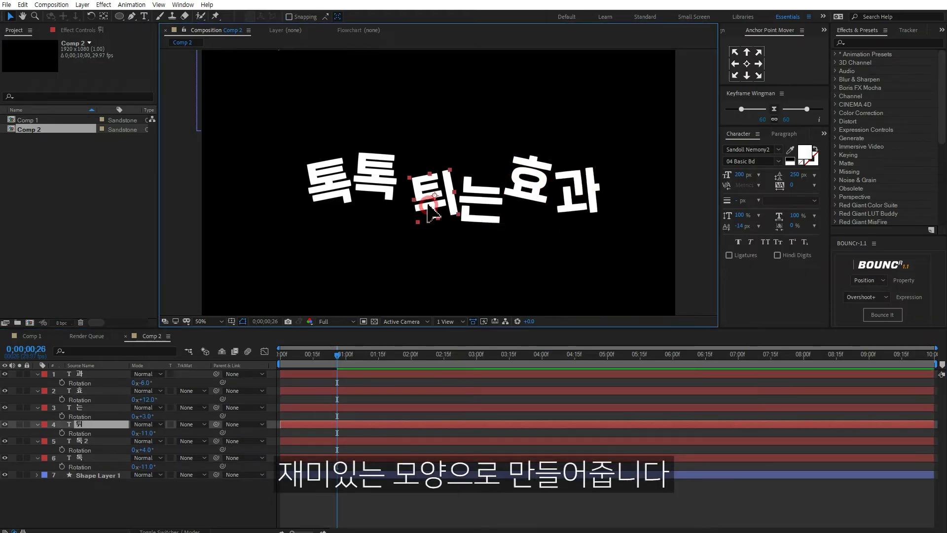
pyautogui.click(477, 210)
pyautogui.moveTo(446, 217); pyautogui.dragTo(441, 215)
pyautogui.click(477, 207)
pyautogui.click(531, 183)
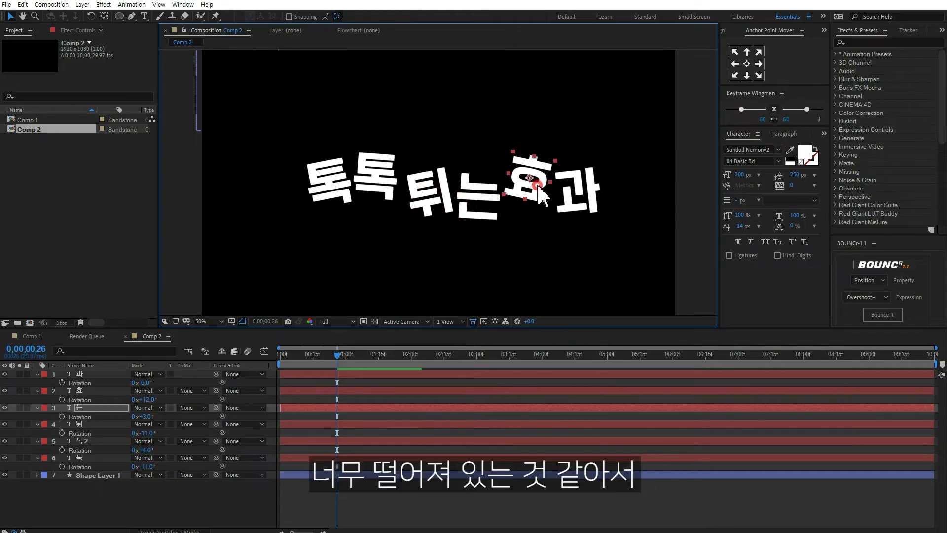
pyautogui.click(326, 195)
pyautogui.moveTo(321, 197); pyautogui.dragTo(321, 201)
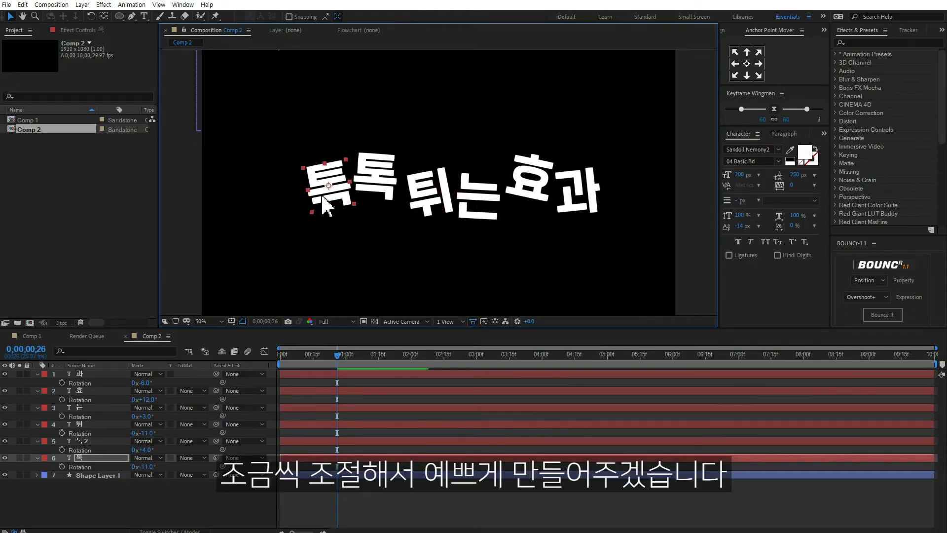
pyautogui.keyDown('shift'); pyautogui.click(375, 182); pyautogui.keyUp('shift')
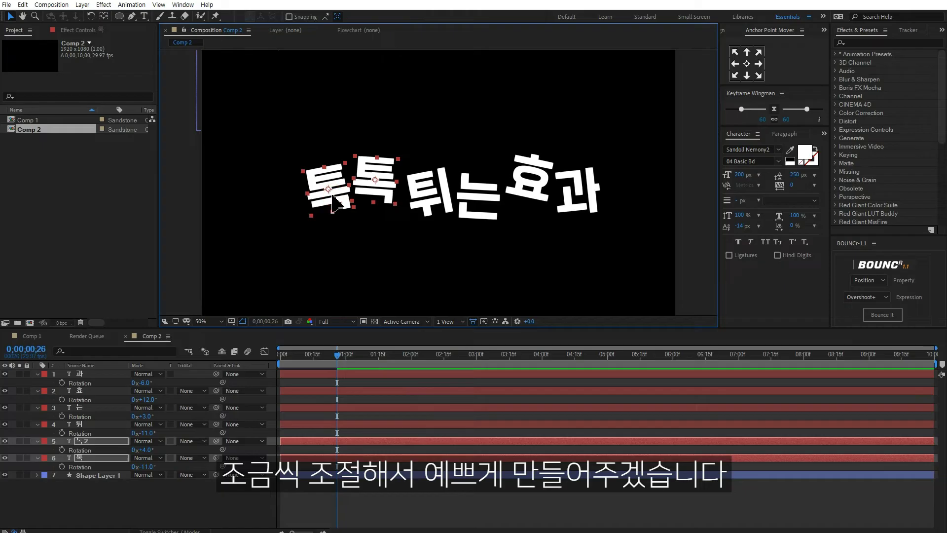
# Deselect the letters, preview the animation, then return to the composition start
pyautogui.click(244, 499)
pyautogui.press('space')
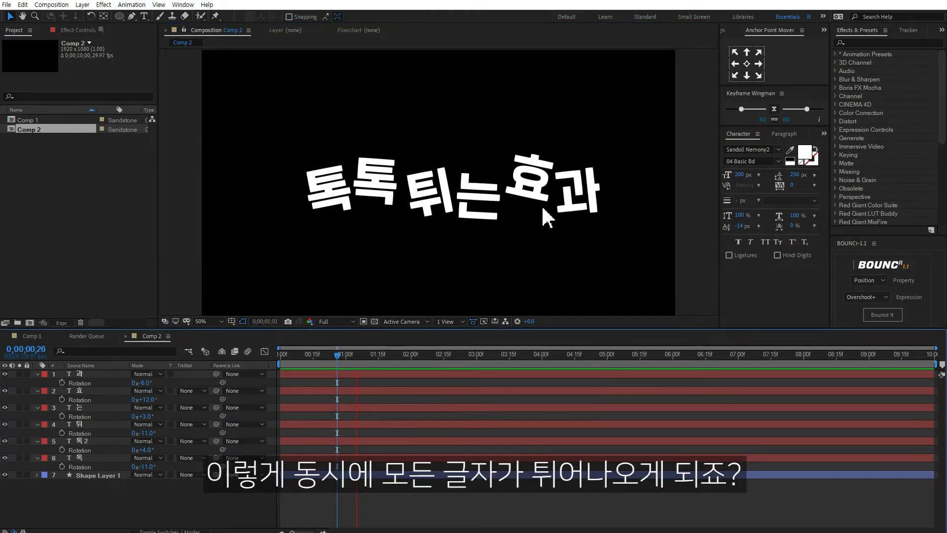
pyautogui.click(529, 183)
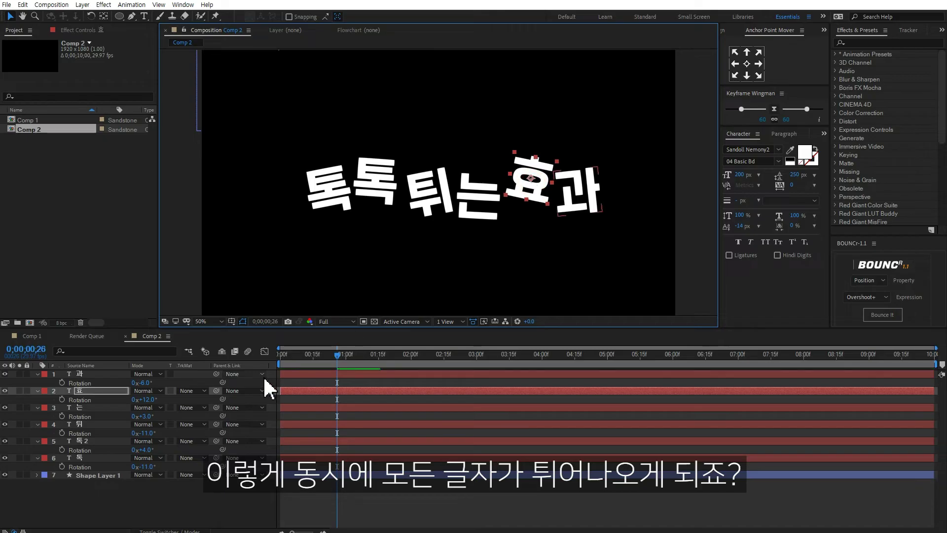
pyautogui.click(279, 355)
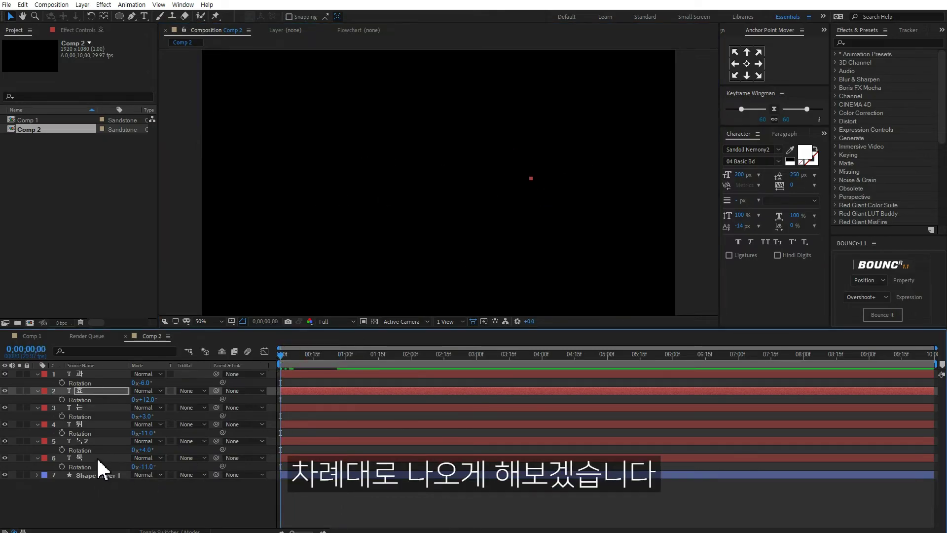
# Move the in-points of the second 톡, 튀 and 는 two to three frames apart
pyautogui.press('pagedown')
pyautogui.press('pagedown')
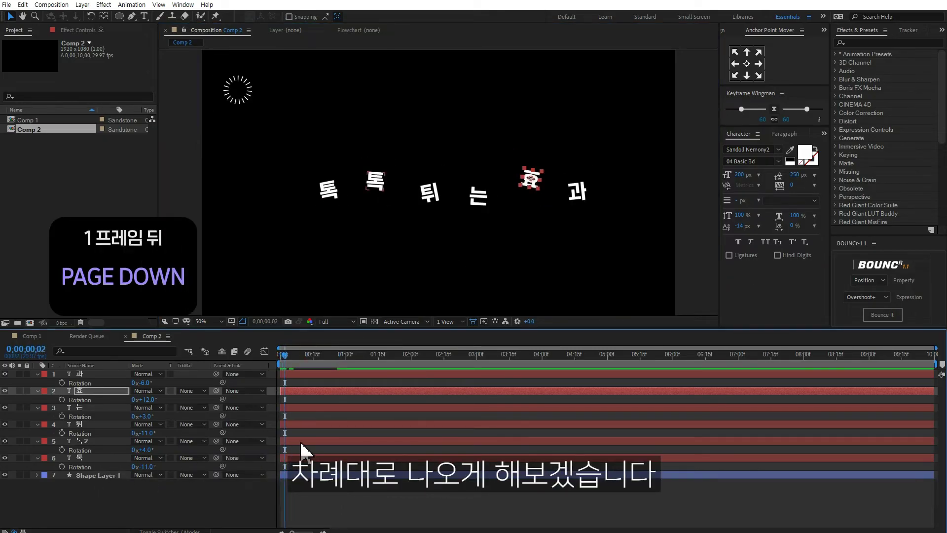
pyautogui.click(301, 439)
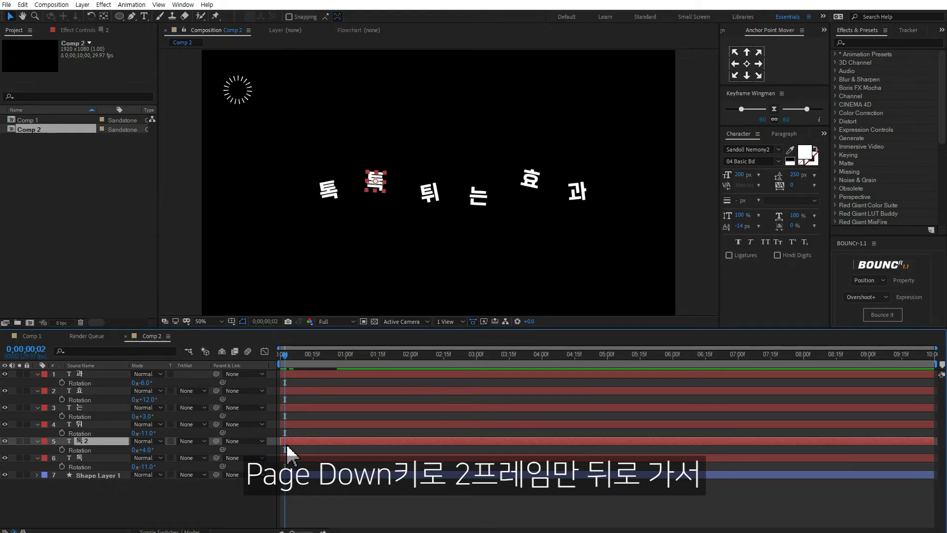
pyautogui.press('[')
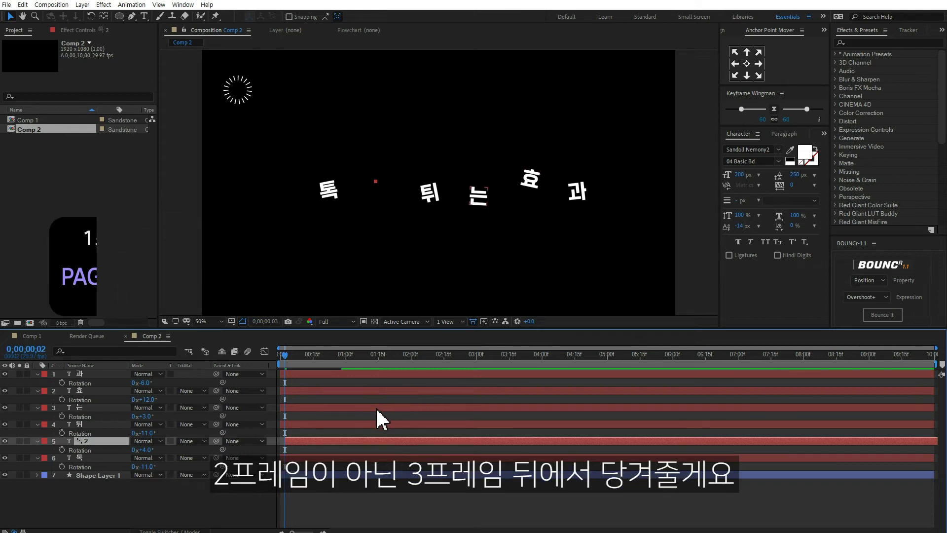
pyautogui.press('pagedown')
pyautogui.press('pagedown')
pyautogui.press('pagedown')
pyautogui.click(320, 422)
pyautogui.press('[')
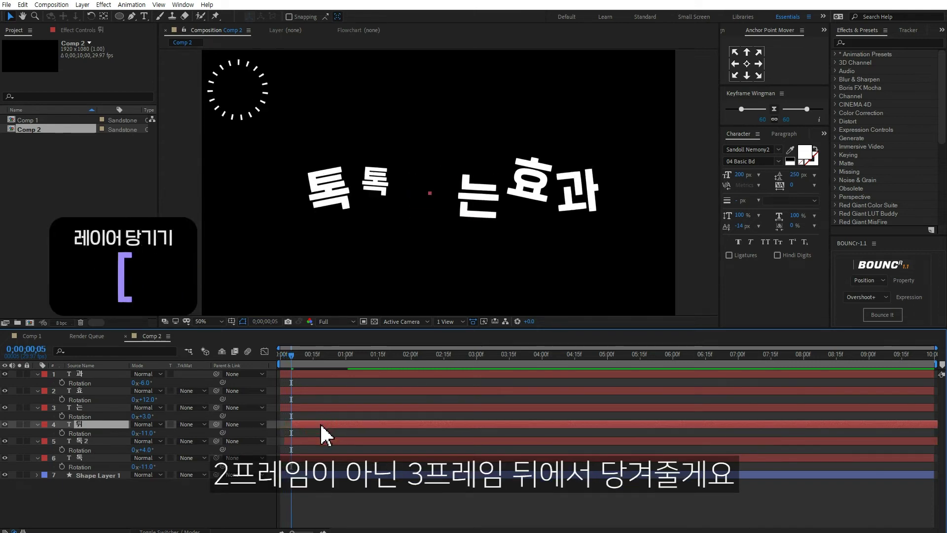
pyautogui.press('pagedown')
pyautogui.press('pagedown')
pyautogui.click(307, 408)
pyautogui.press('[')
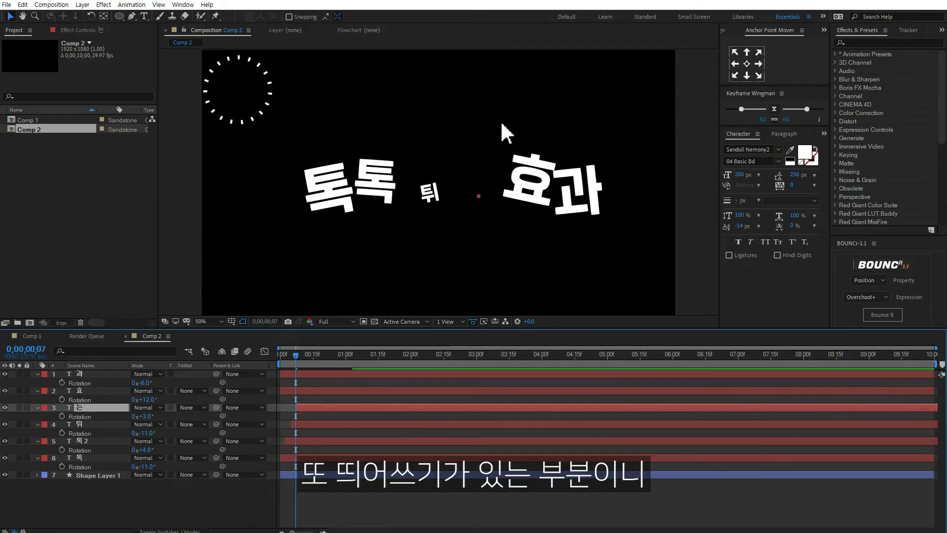
# Start 효 and 과 a few frames later and preview the staggered pop-in
pyautogui.press('pagedown')
pyautogui.press('pagedown')
pyautogui.press('pagedown')
pyautogui.click(322, 391)
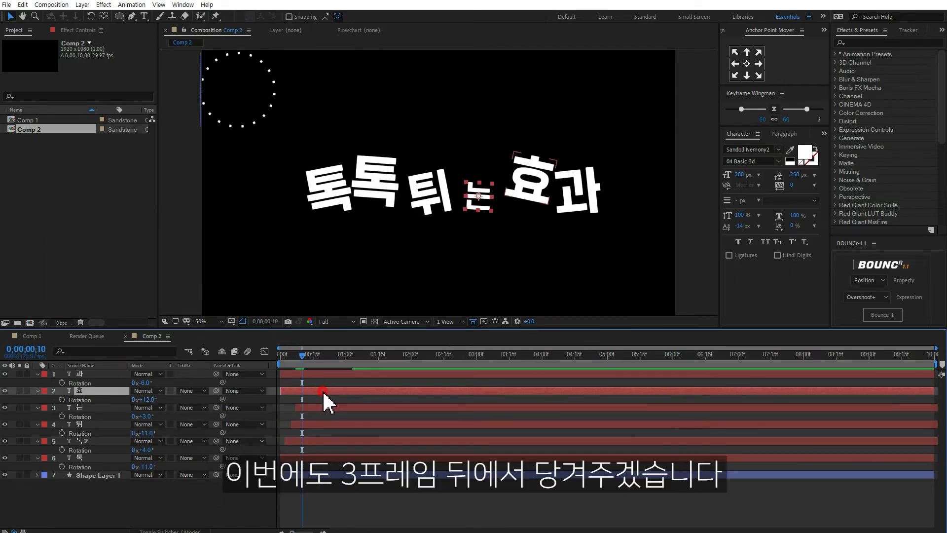
pyautogui.press('pagedown')
pyautogui.press('pagedown')
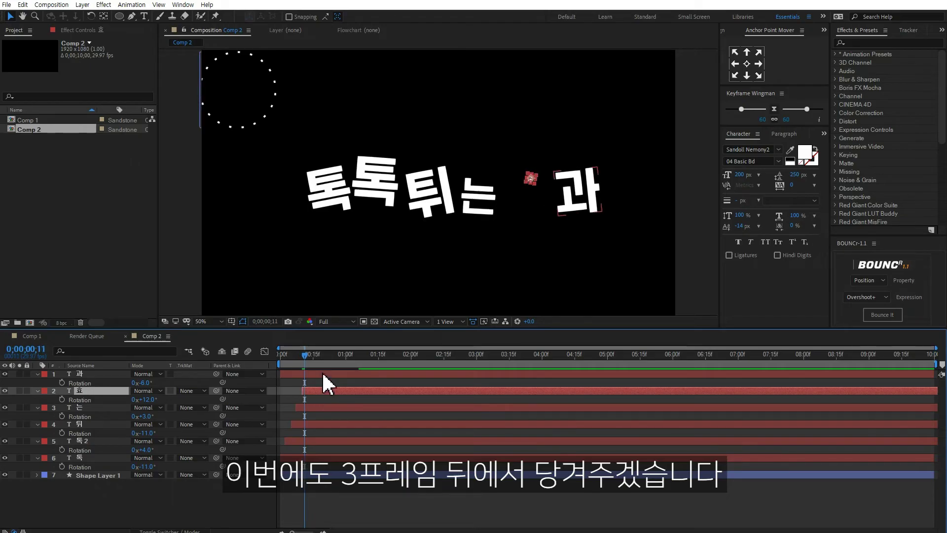
pyautogui.click(322, 371)
pyautogui.hotkey('alt', '[')
pyautogui.click(403, 500)
pyautogui.press('space')
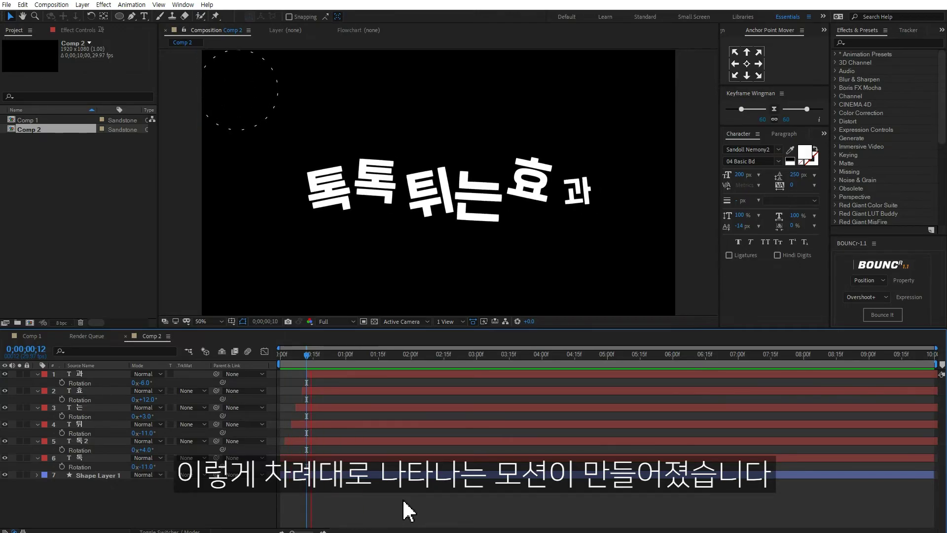
pyautogui.click(309, 351)
# Move the dashed ring layer to the top and duplicate it into copies around the title
pyautogui.moveTo(99, 475); pyautogui.dragTo(99, 369)
pyautogui.moveTo(302, 354); pyautogui.dragTo(326, 356)
pyautogui.hotkey('ctrl', 'd')
pyautogui.moveTo(259, 109)
pyautogui.mouseDown()
pyautogui.moveTo(390, 249)
pyautogui.moveTo(469, 202)
pyautogui.moveTo(490, 232)
pyautogui.moveTo(523, 182)
pyautogui.moveTo(598, 229)
pyautogui.mouseUp()
pyautogui.hotkey('ctrl', 'd')
pyautogui.hotkey('ctrl', 'd')
pyautogui.hotkey('ctrl', 'd')
pyautogui.hotkey('ctrl', 'd')
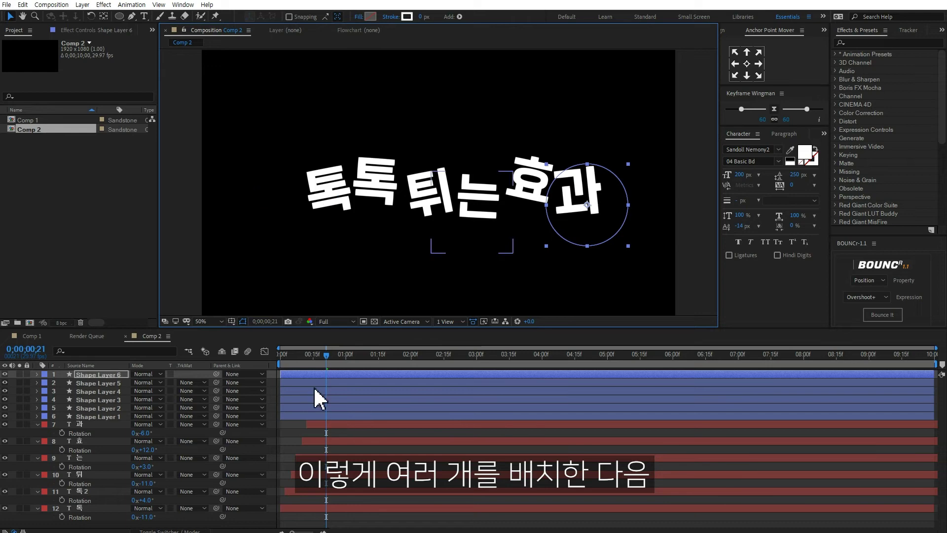
# Start the second ring at frame 3 and the third ring at frame 6
pyautogui.moveTo(297, 357); pyautogui.dragTo(281, 357)
pyautogui.press('pagedown')
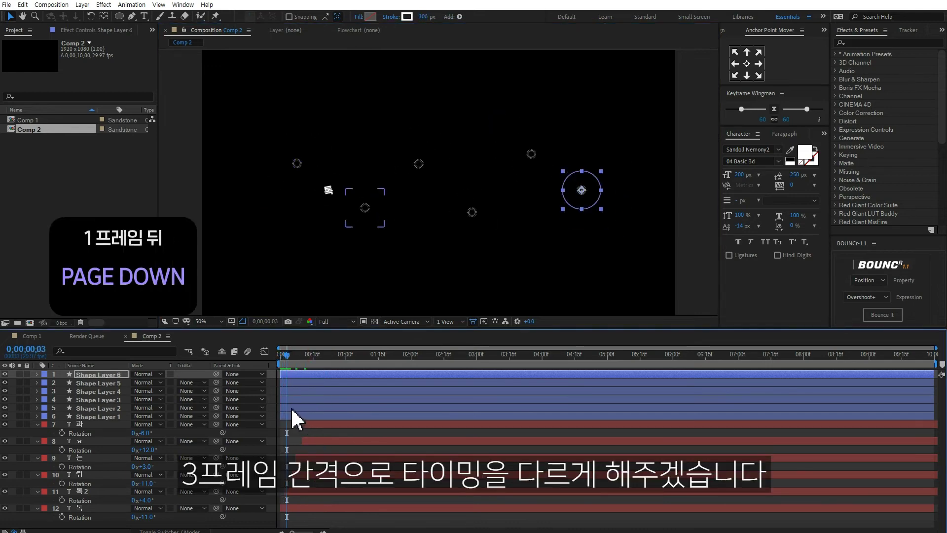
pyautogui.press('pagedown')
pyautogui.press('pagedown')
pyautogui.click(291, 407)
pyautogui.press('[')
pyautogui.press('pagedown')
pyautogui.press('pagedown')
pyautogui.press('pagedown')
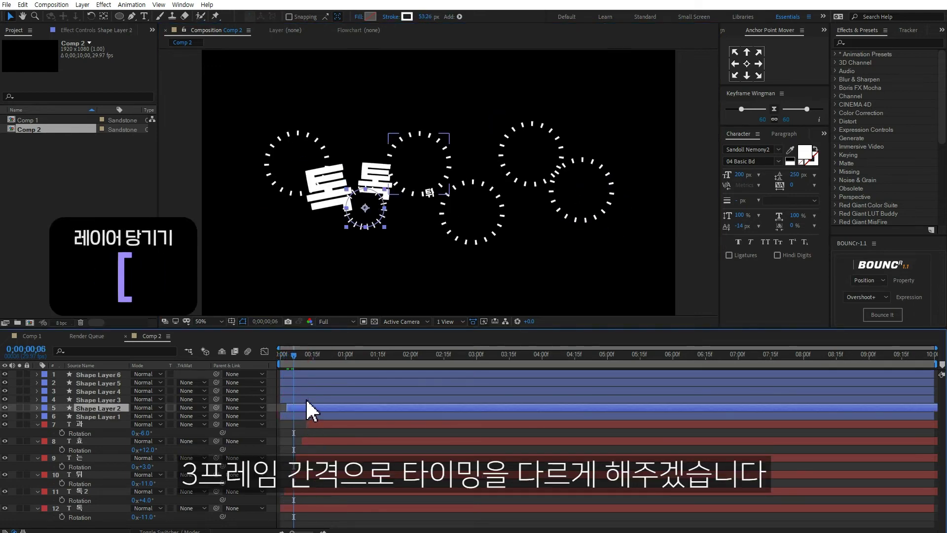
pyautogui.click(306, 398)
pyautogui.press('[')
# Start the remaining rings three frames apart up to frame 15 and preview the bursts
pyautogui.press('pagedown')
pyautogui.press('pagedown')
pyautogui.press('pagedown')
pyautogui.click(311, 388)
pyautogui.press('[')
pyautogui.press('pagedown')
pyautogui.press('pagedown')
pyautogui.press('pagedown')
pyautogui.click(314, 382)
pyautogui.press('[')
pyautogui.press('pagedown')
pyautogui.press('pagedown')
pyautogui.press('pagedown')
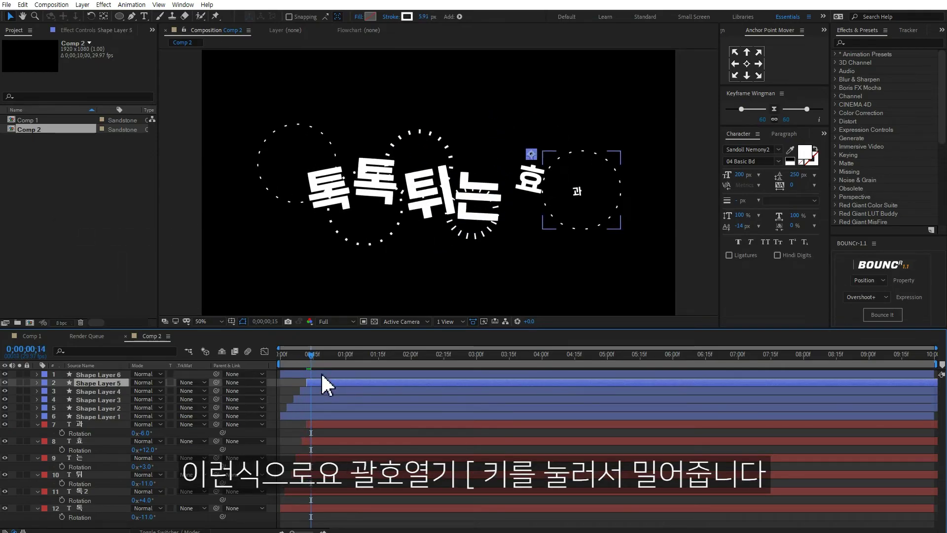
pyautogui.click(321, 373)
pyautogui.press('[')
pyautogui.press('space')
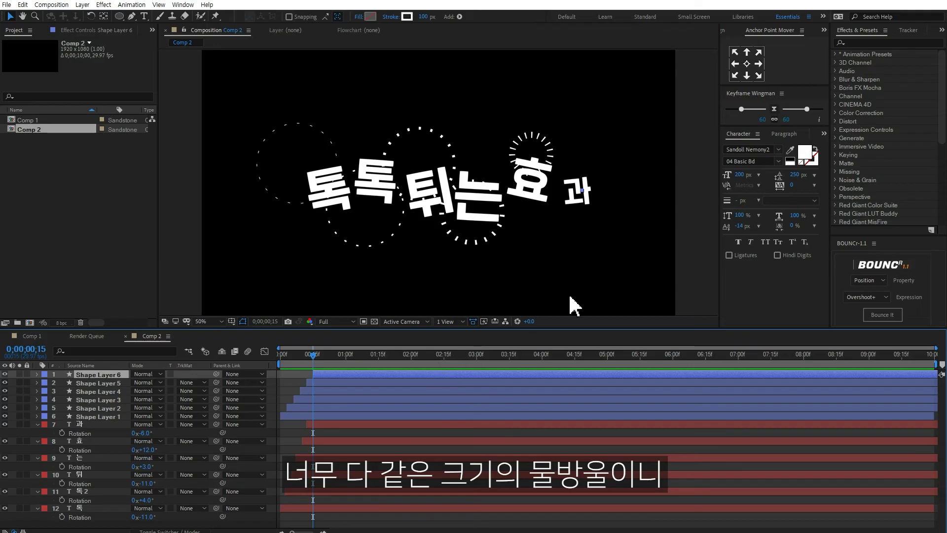
# Lower the final Scale keyframe of the ring above 효 to about 77%
pyautogui.moveTo(317, 366); pyautogui.dragTo(355, 364)
pyautogui.click(604, 210)
pyautogui.press('space')
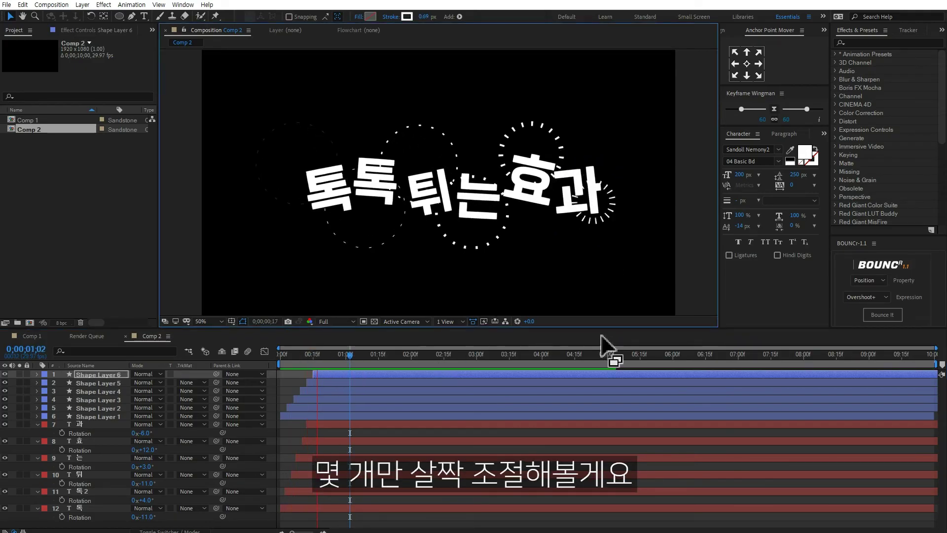
pyautogui.moveTo(312, 356); pyautogui.dragTo(327, 357)
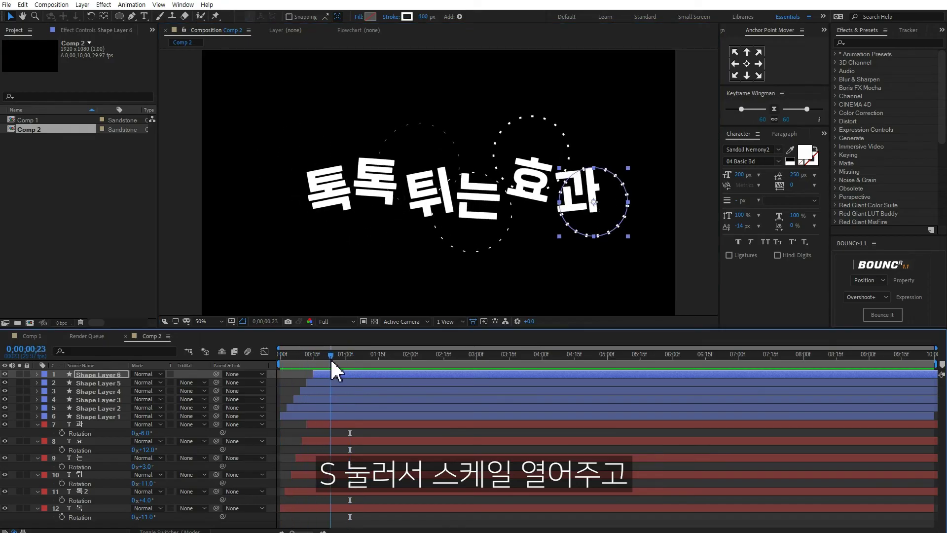
pyautogui.click(545, 158)
pyautogui.press('s')
pyautogui.moveTo(344, 356); pyautogui.dragTo(351, 356)
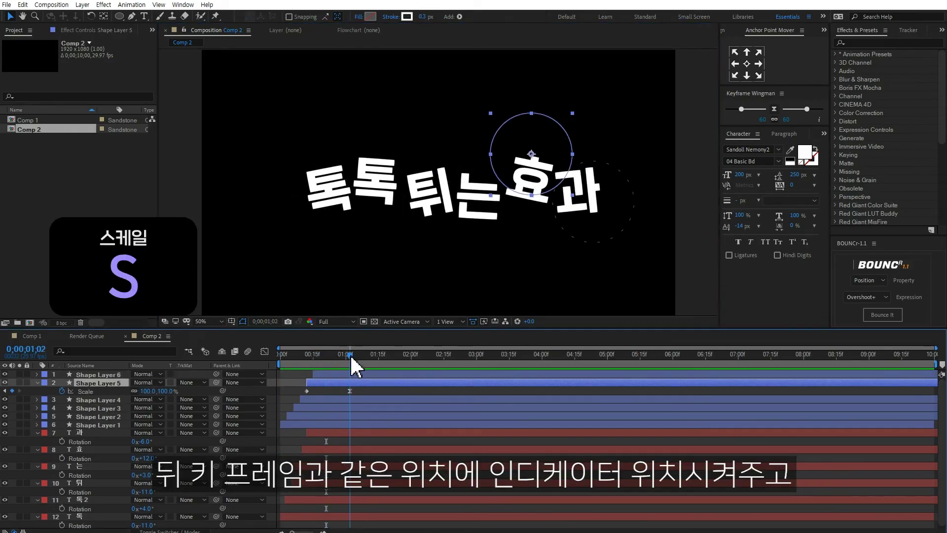
pyautogui.click(350, 391)
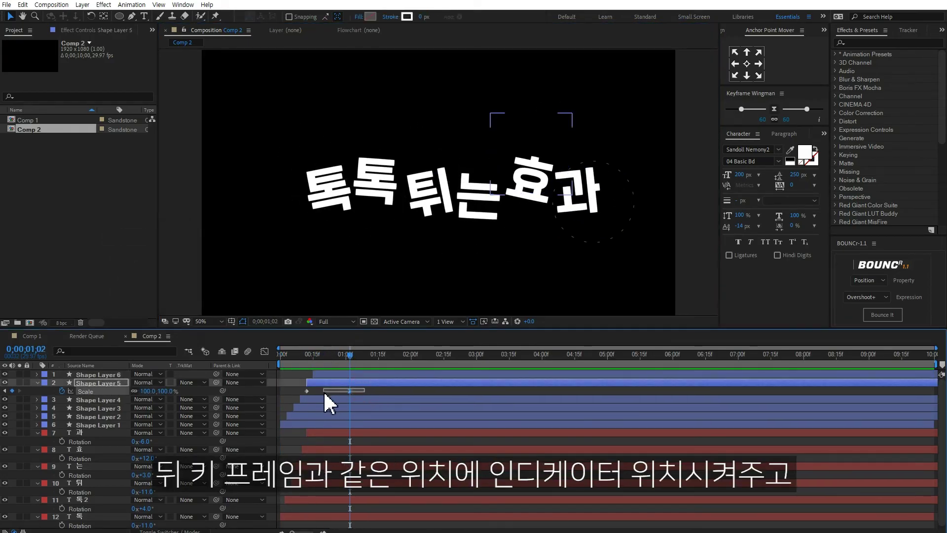
pyautogui.moveTo(168, 393); pyautogui.dragTo(158, 395)
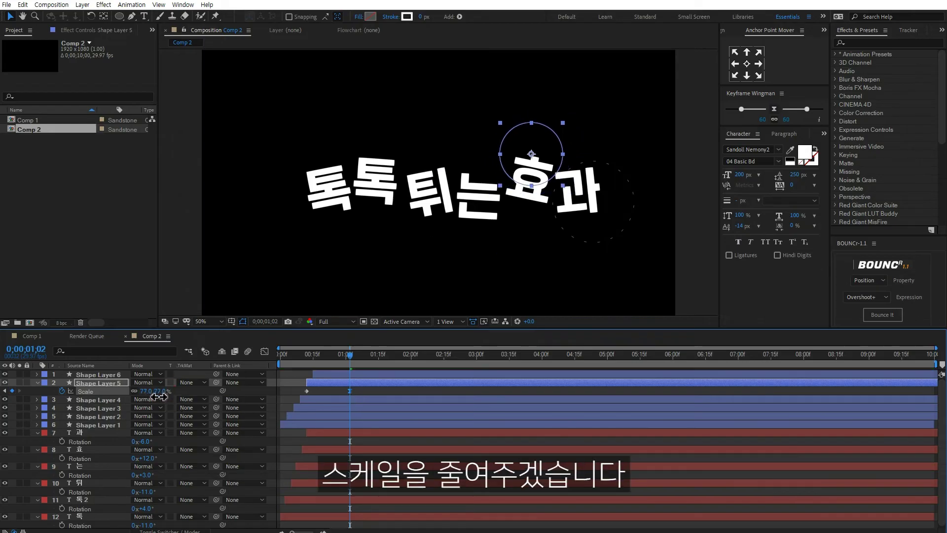
# Shrink the leftmost ring's final Scale keyframe to 82% and preview the animation
pyautogui.moveTo(315, 359)
pyautogui.mouseDown()
pyautogui.moveTo(329, 360)
pyautogui.moveTo(309, 364)
pyautogui.mouseUp()
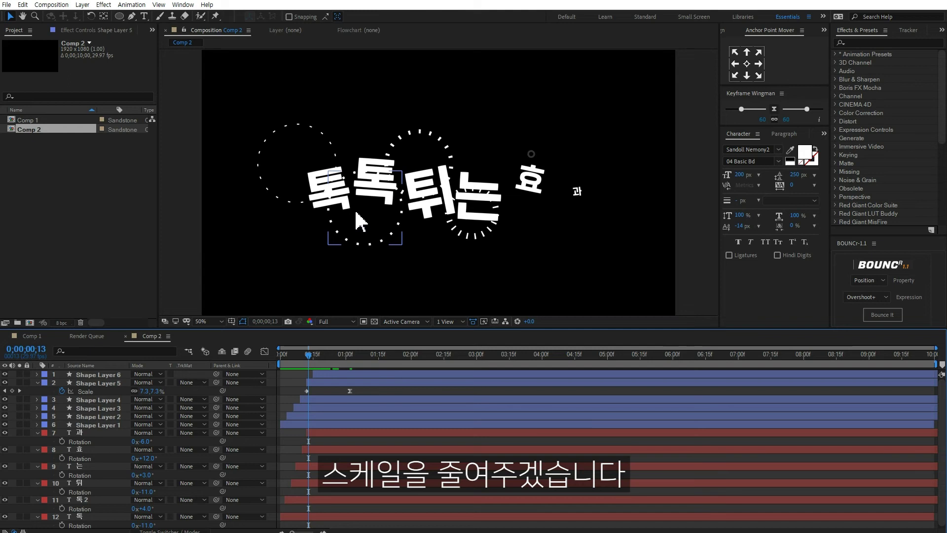
pyautogui.click(373, 237)
pyautogui.press('s')
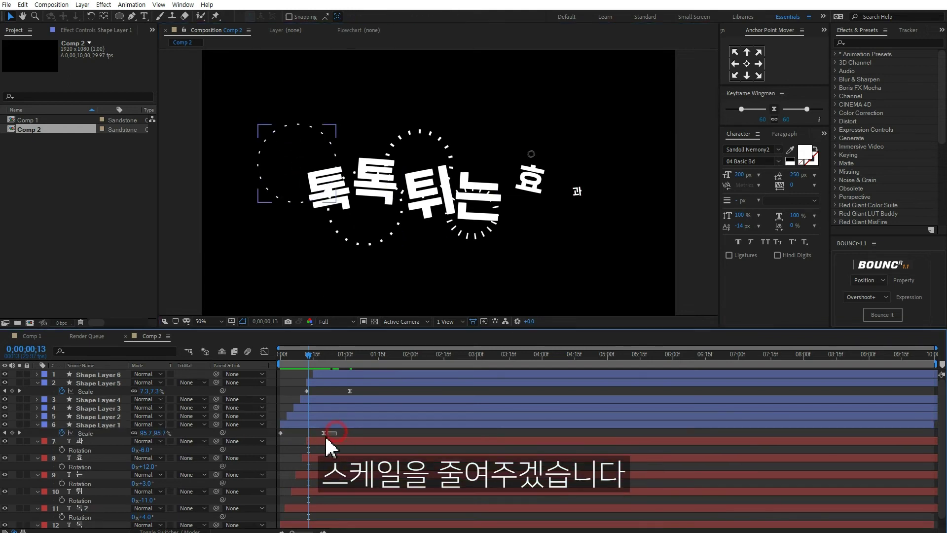
pyautogui.click(324, 355)
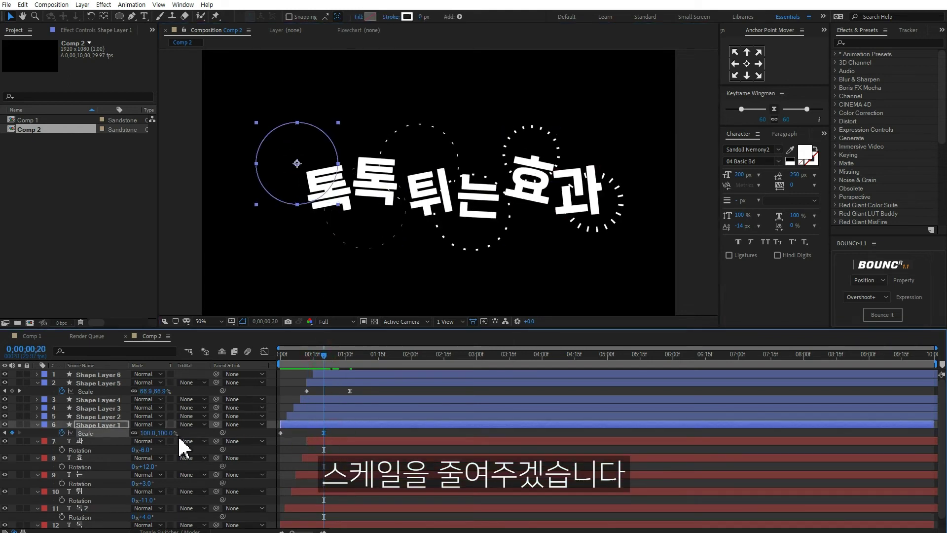
pyautogui.moveTo(148, 433); pyautogui.dragTo(141, 433)
pyautogui.press('space')
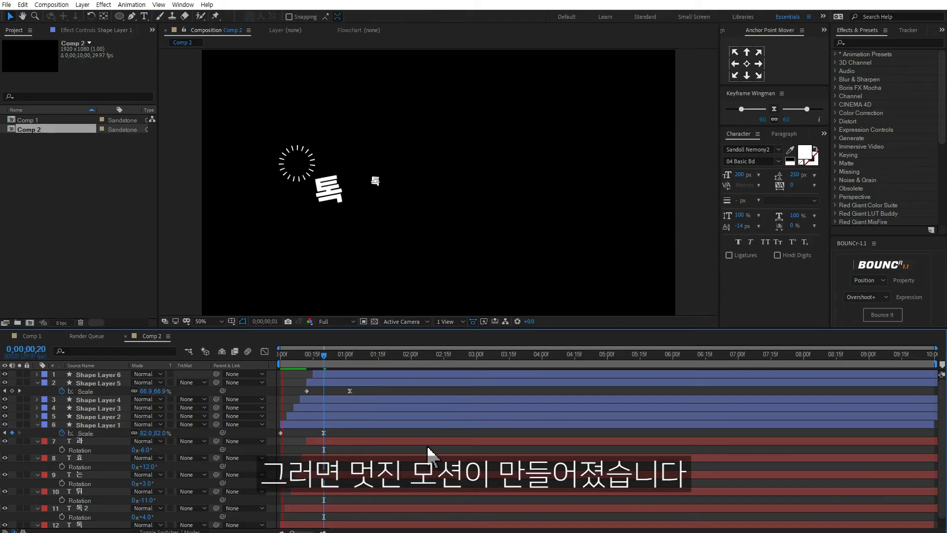